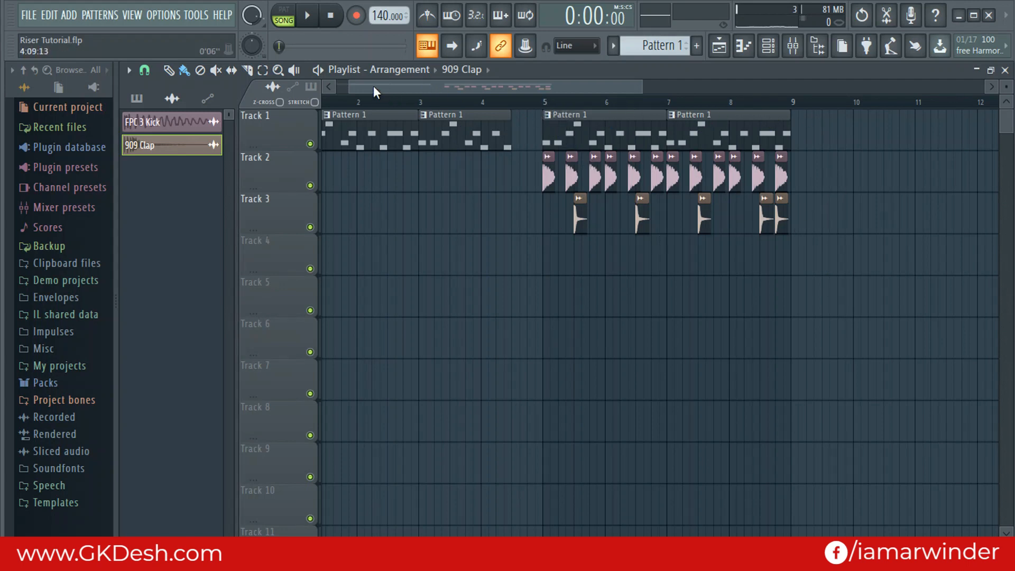
# Step: Play the arrangement from the beginning and pause it within the opening section
pyautogui.moveTo(373, 87); pyautogui.dragTo(324, 88)
pyautogui.click(318, 70)
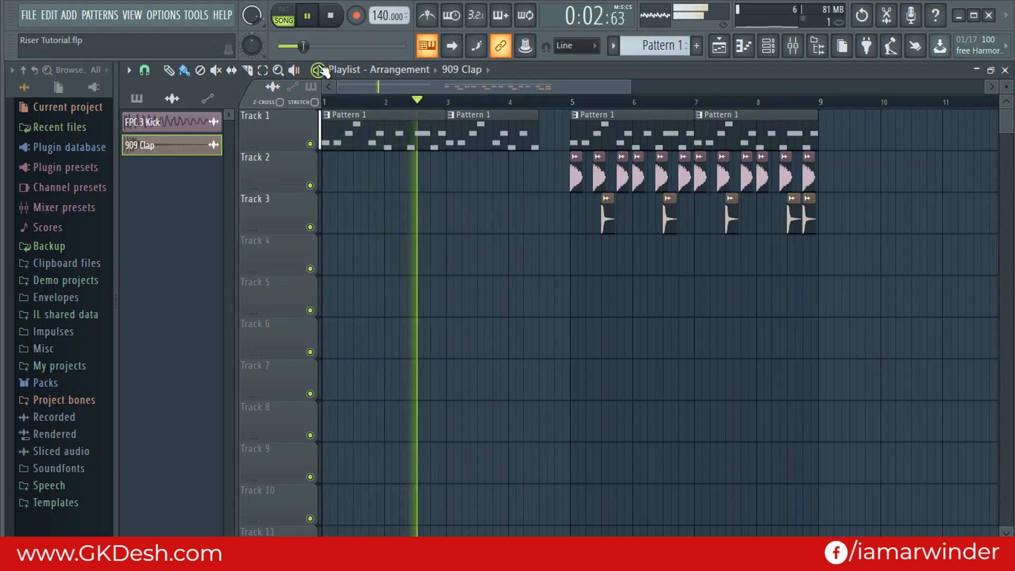
pyautogui.click(308, 16)
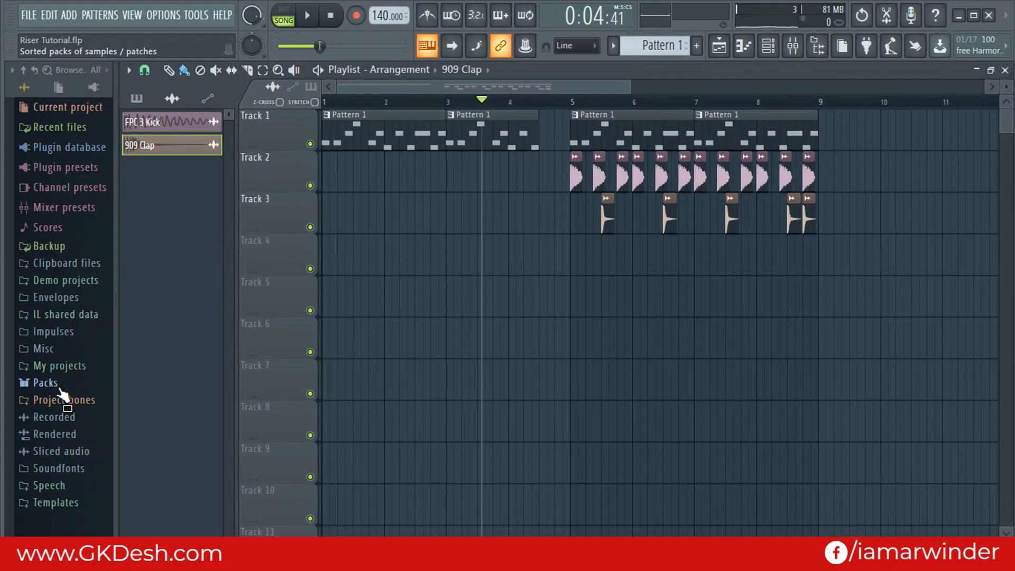
# Step: Open the Risers sample pack and audition Riser Noise, Riser Hoover, Riser Flangy, Riser Noise Thin and Riser Noise Takeoff, with song playback reset to the start
pyautogui.click(84, 321)
pyautogui.scroll(-3, 82, 320)
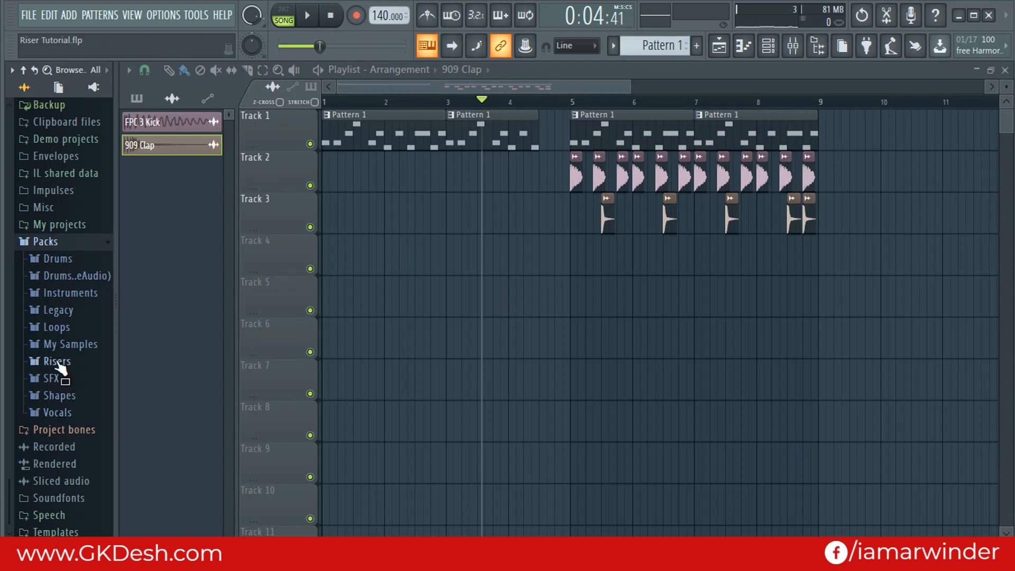
pyautogui.click(56, 362)
pyautogui.scroll(-4, 60, 317)
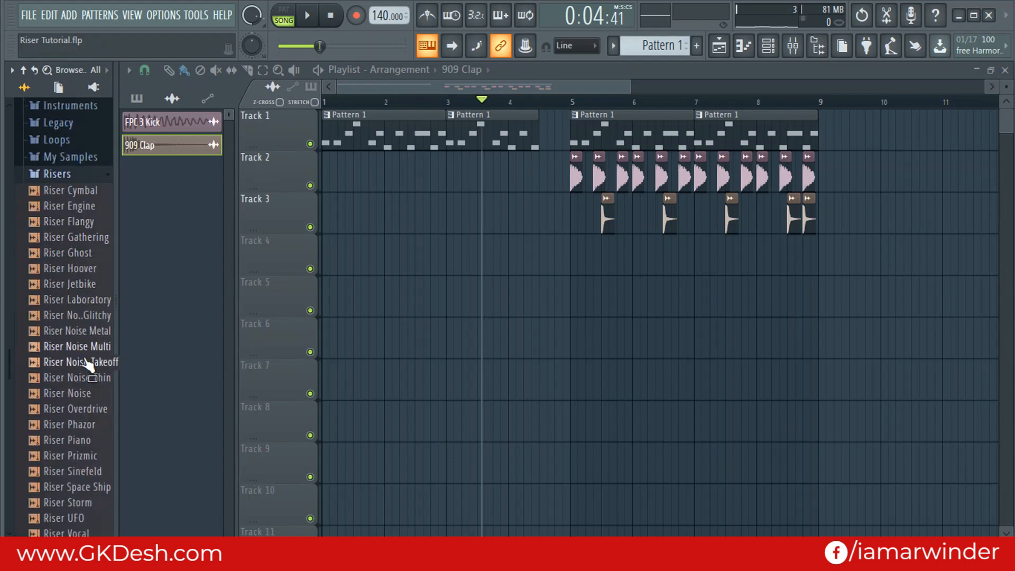
pyautogui.click(87, 400)
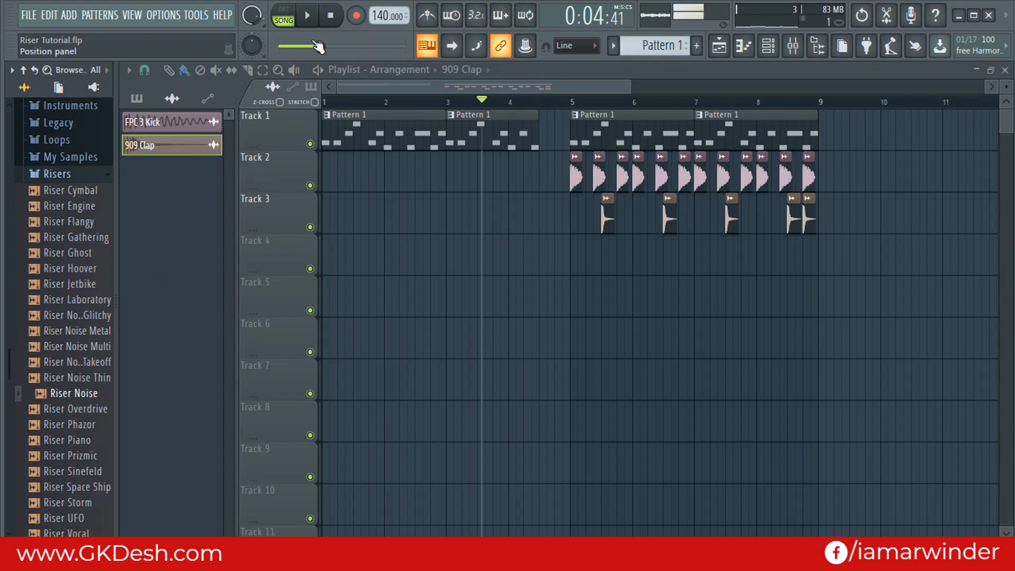
pyautogui.moveTo(87, 269); pyautogui.dragTo(76, 270)
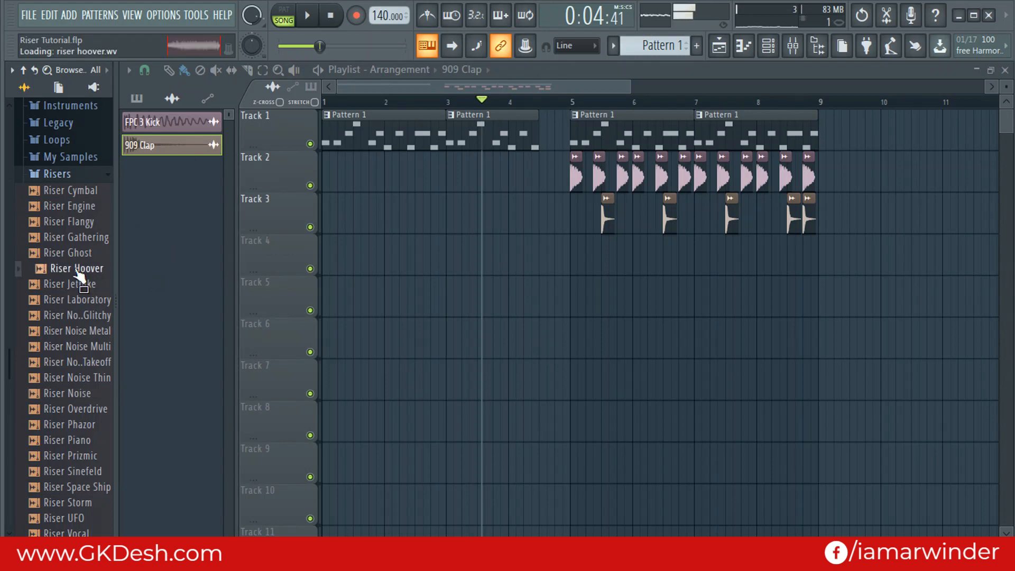
pyautogui.click(75, 222)
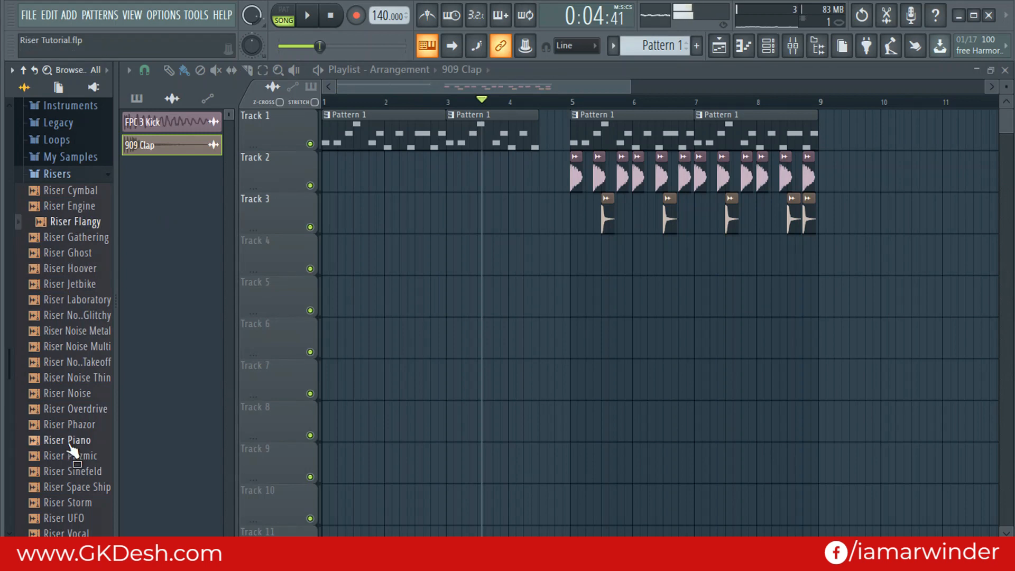
pyautogui.click(89, 393)
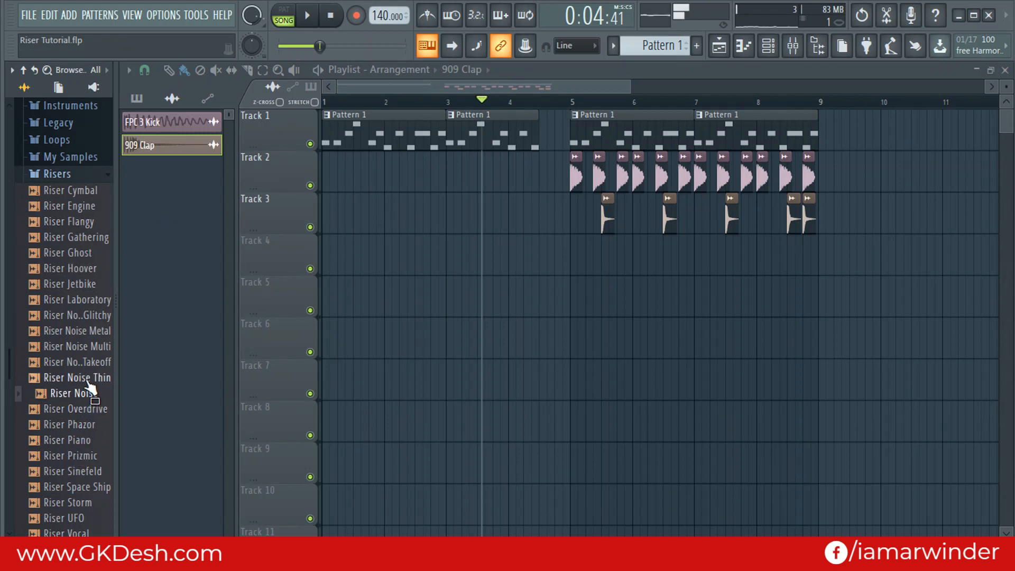
pyautogui.click(88, 380)
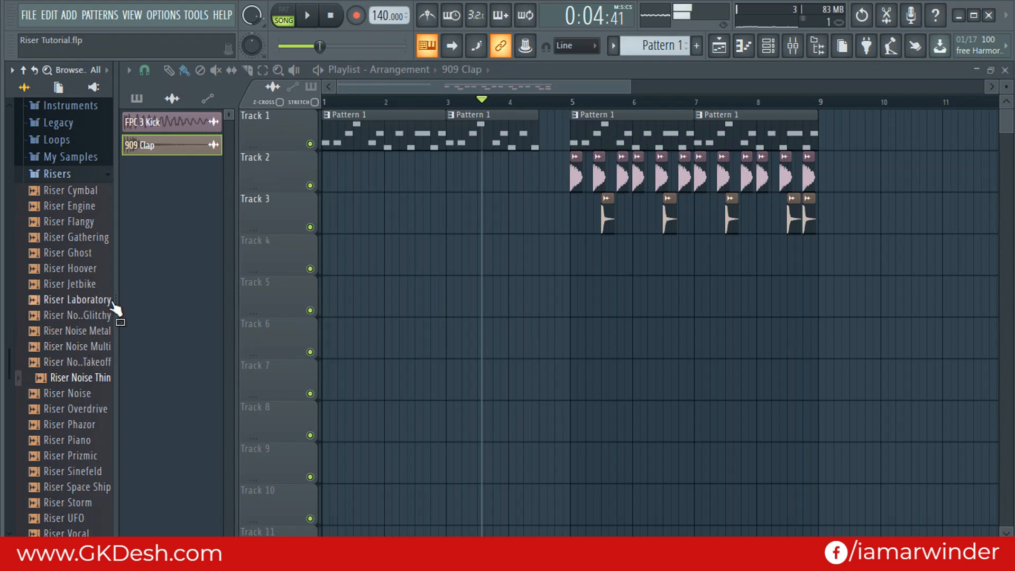
pyautogui.click(95, 361)
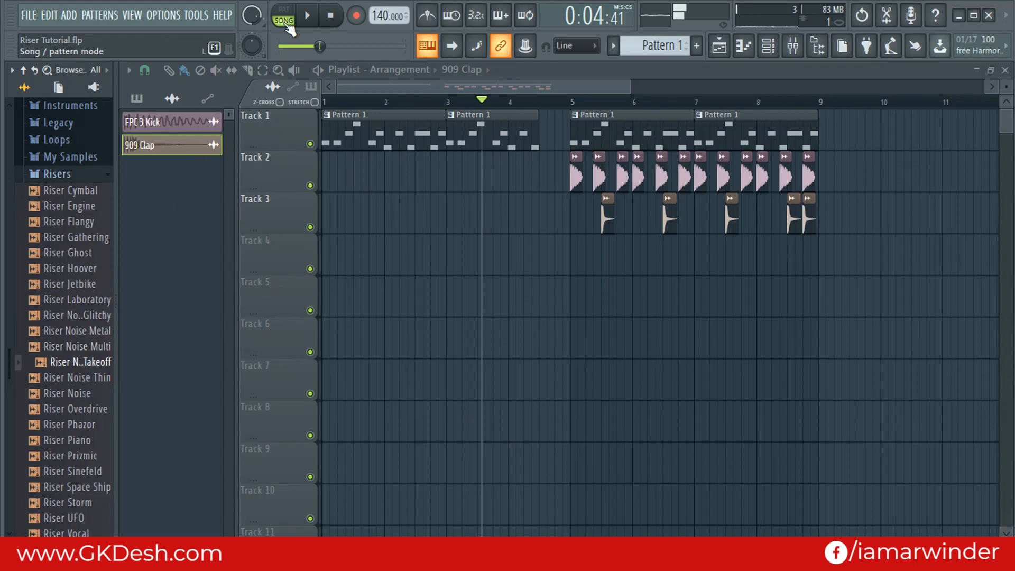
pyautogui.click(331, 15)
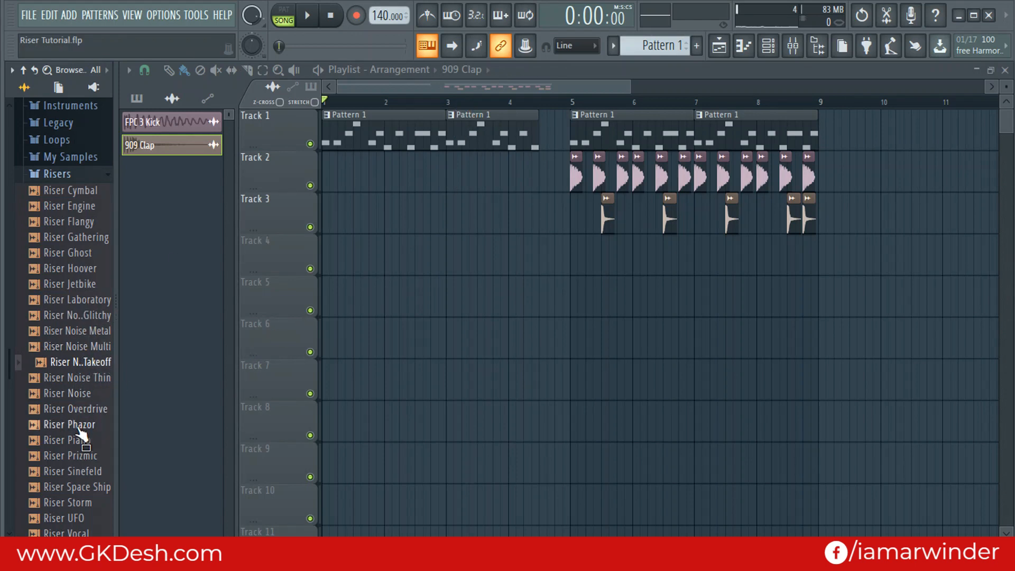
pyautogui.click(78, 396)
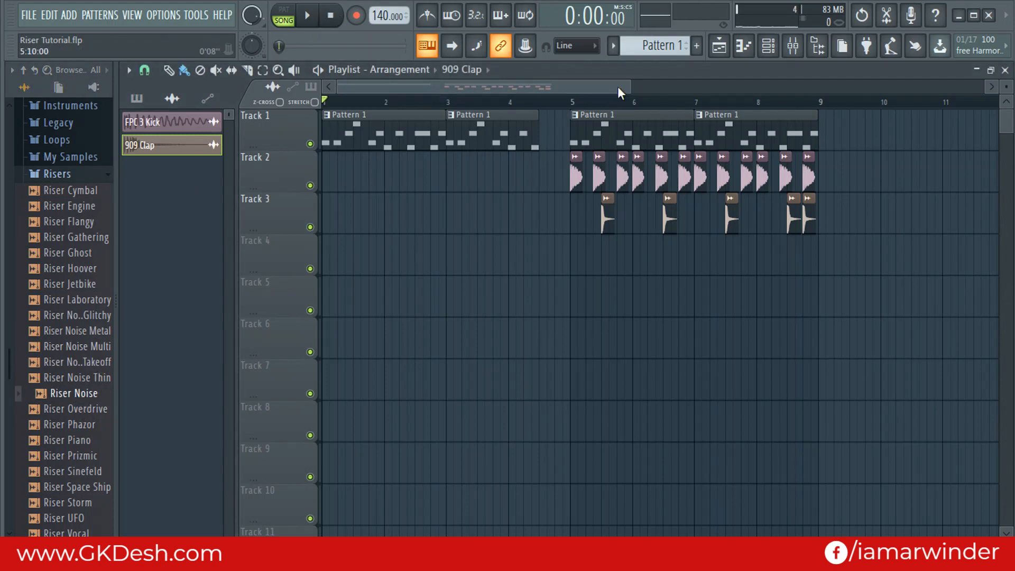
# Step: Try Riser Noise on Track 4 from bar 1 and delete the sample from the project
pyautogui.moveTo(71, 394); pyautogui.dragTo(380, 265)
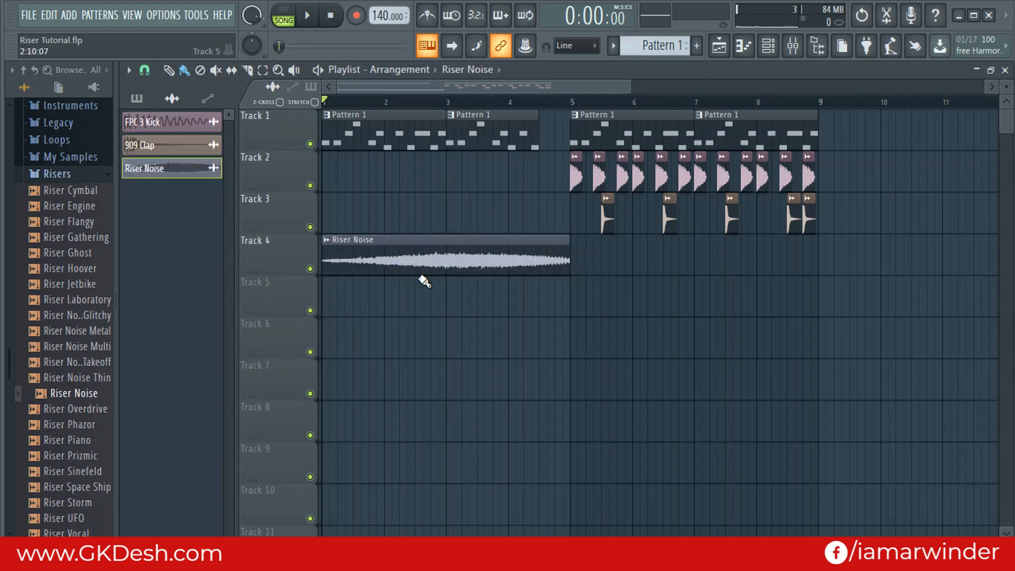
pyautogui.rightClick(189, 181)
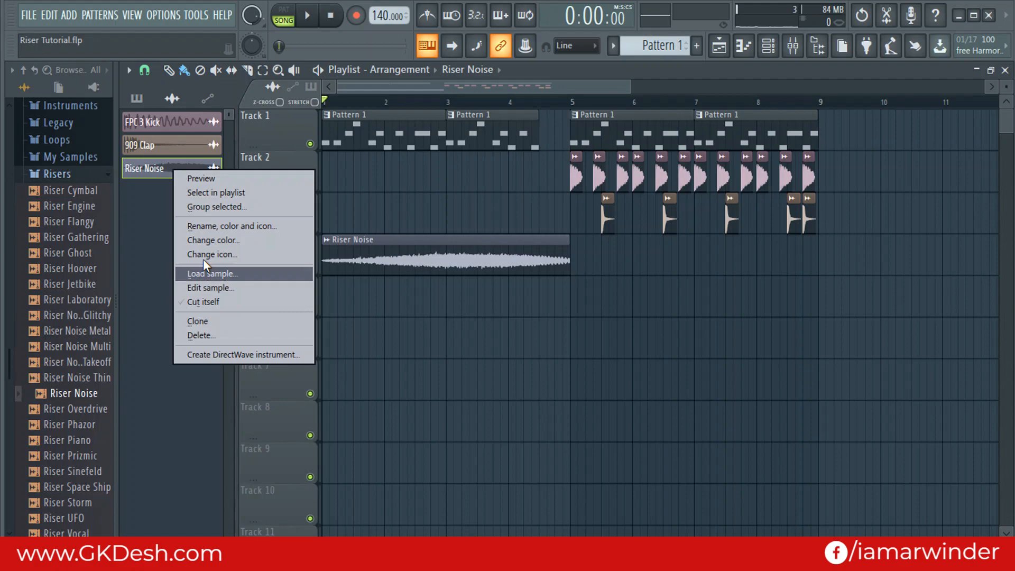
pyautogui.click(195, 332)
pyautogui.click(583, 319)
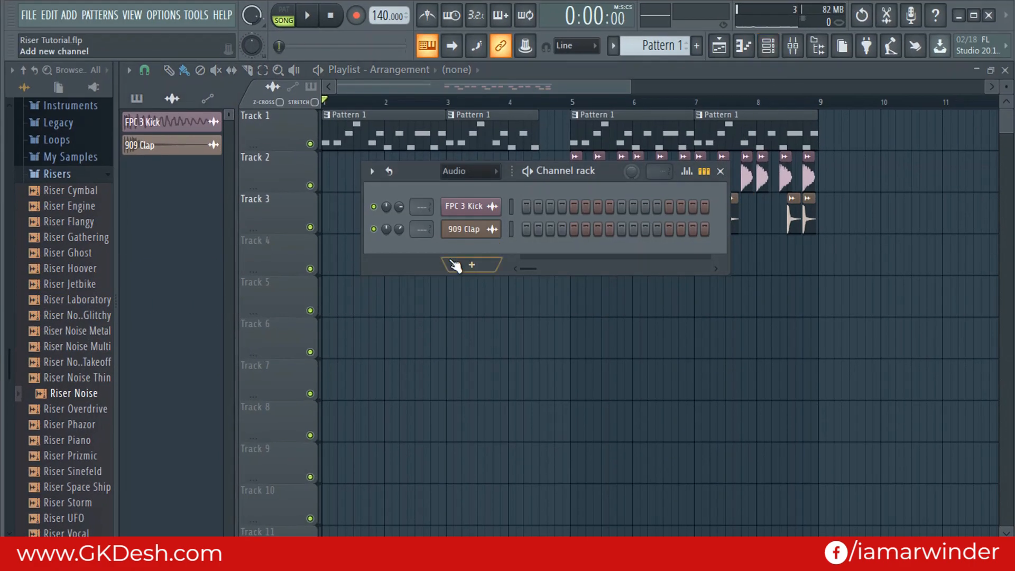
# Step: Show the Unsorted channels in the channel rack and add a 3x Osc instrument channel
pyautogui.click(468, 170)
pyautogui.click(471, 221)
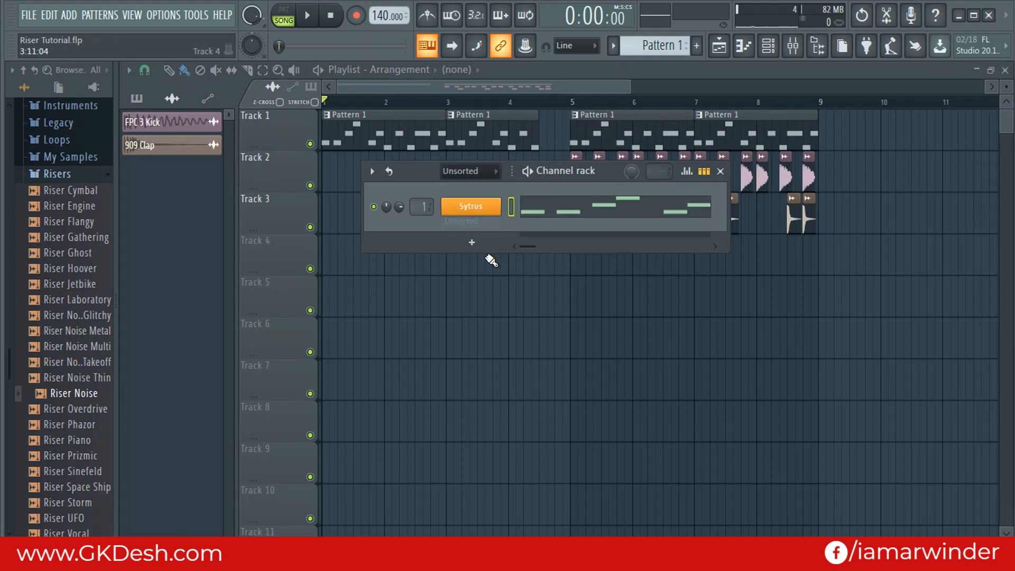
pyautogui.click(478, 244)
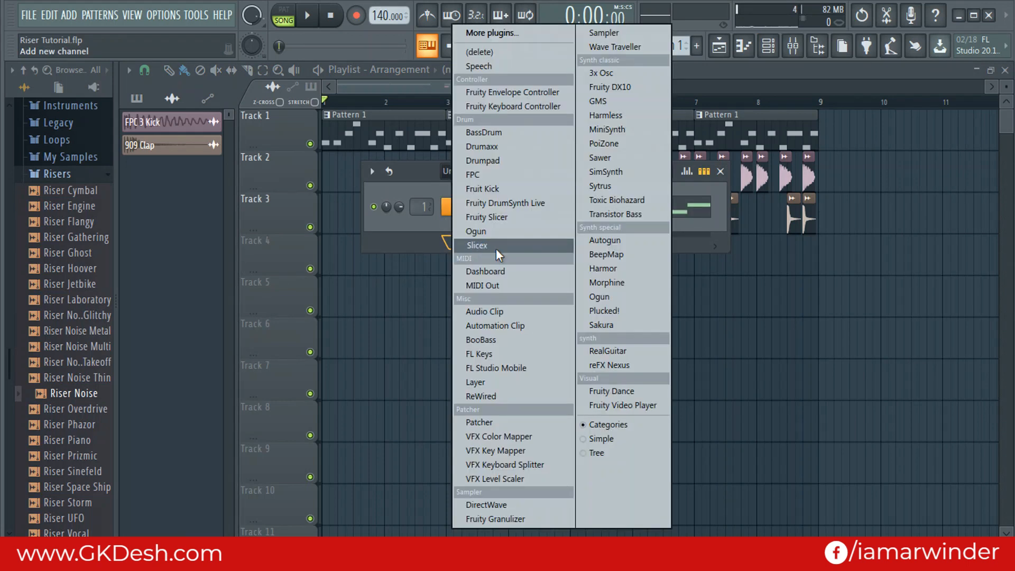
pyautogui.click(610, 71)
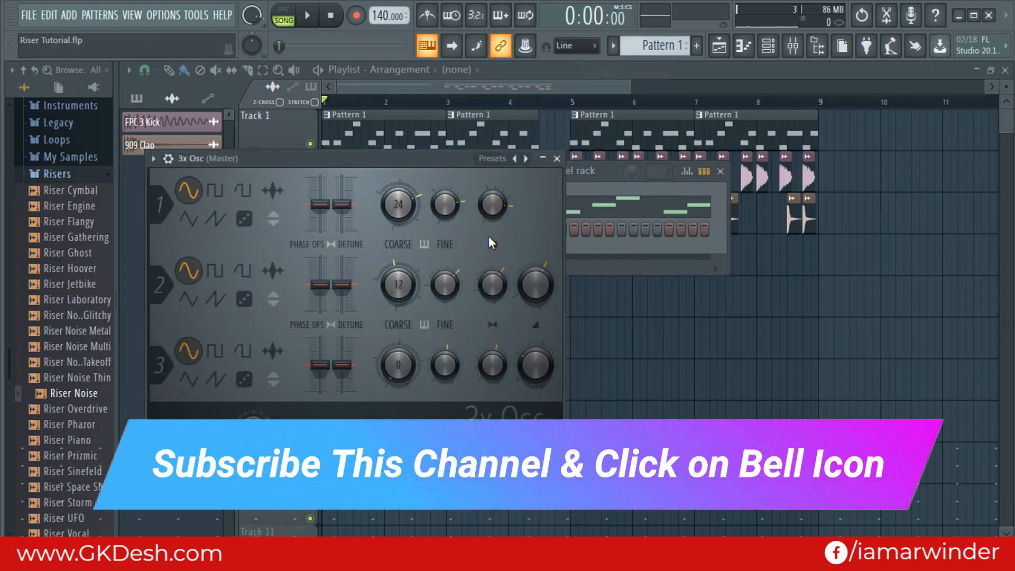
# Step: Set all three oscillators of 3x Osc to the noise waveform, test the sound with a C5 note and close the plugin window
pyautogui.moveTo(321, 161); pyautogui.dragTo(443, 120)
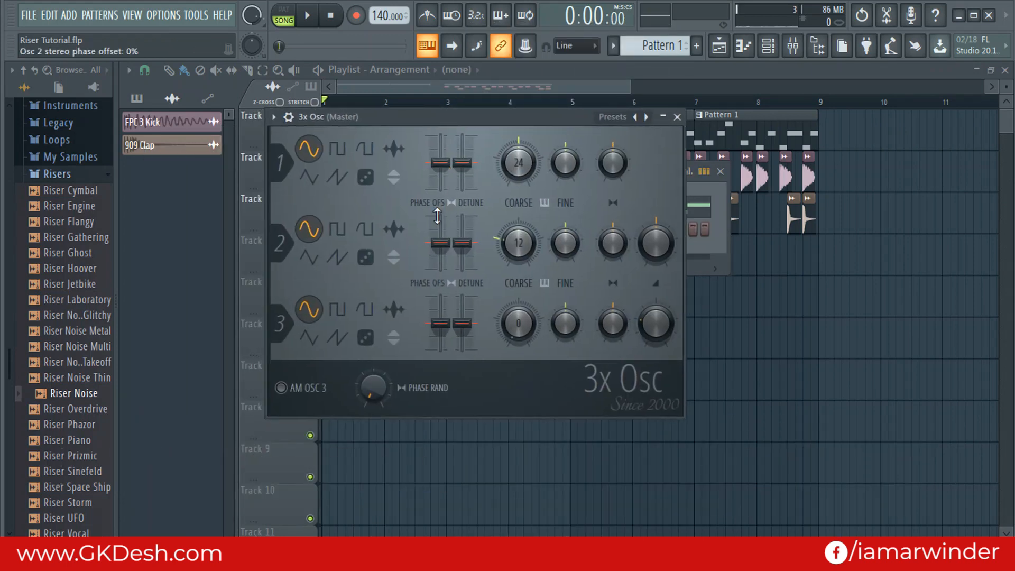
pyautogui.click(365, 177)
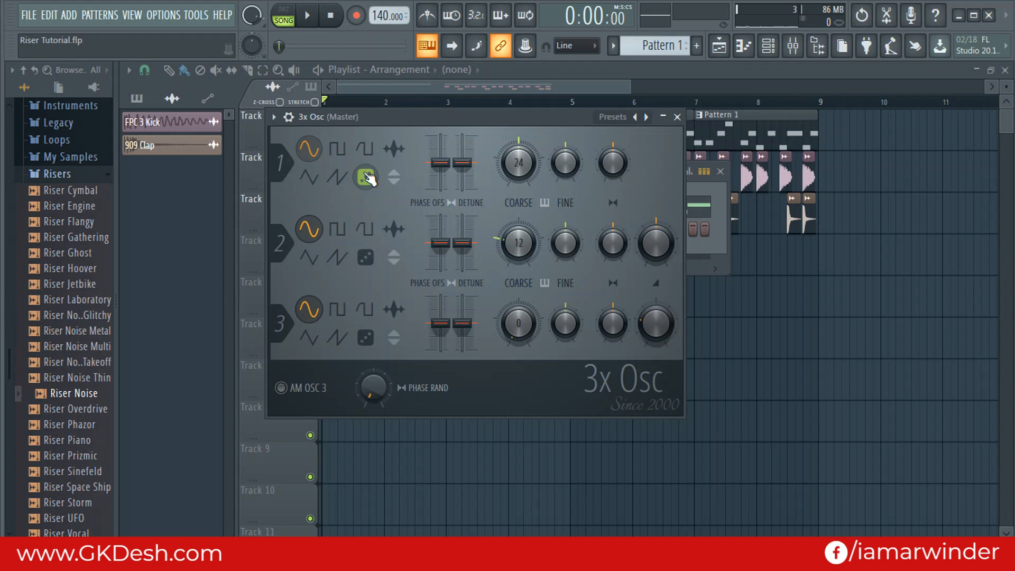
pyautogui.click(365, 257)
pyautogui.click(365, 338)
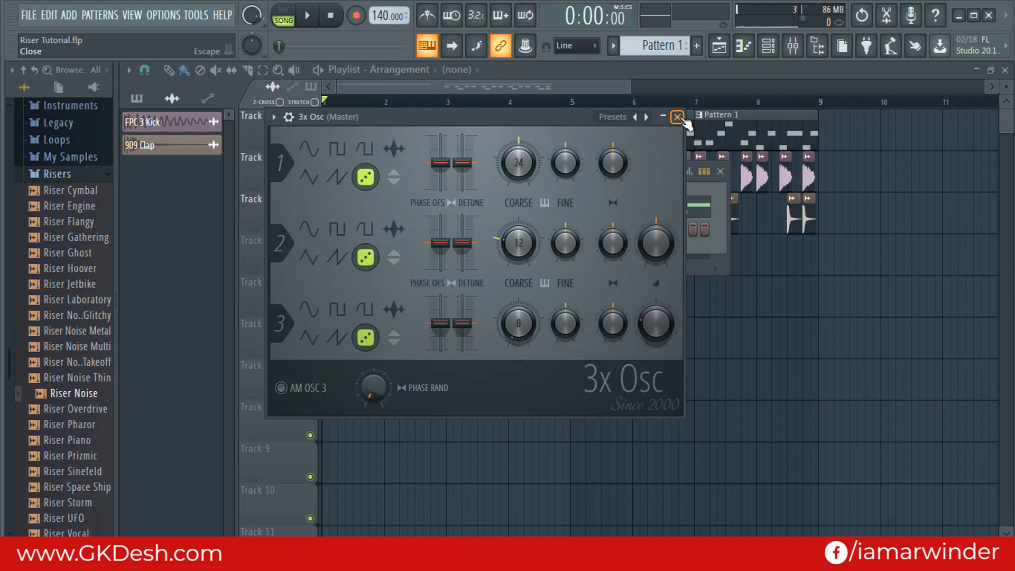
pyautogui.press('q')
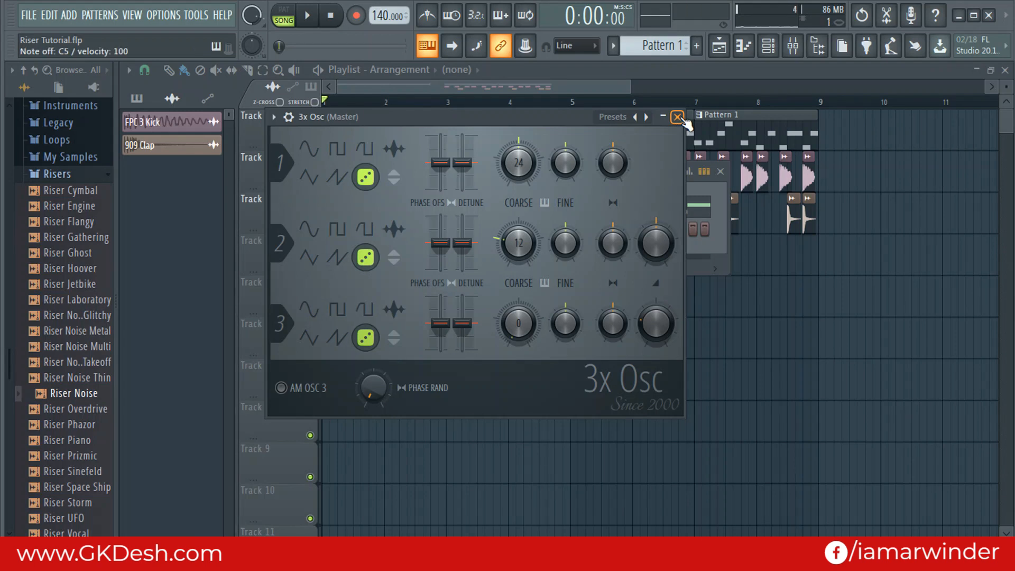
pyautogui.click(677, 117)
# Step: Create the empty Pattern 2 and open the piano roll of the 3x Osc channel in it
pyautogui.rightClick(470, 228)
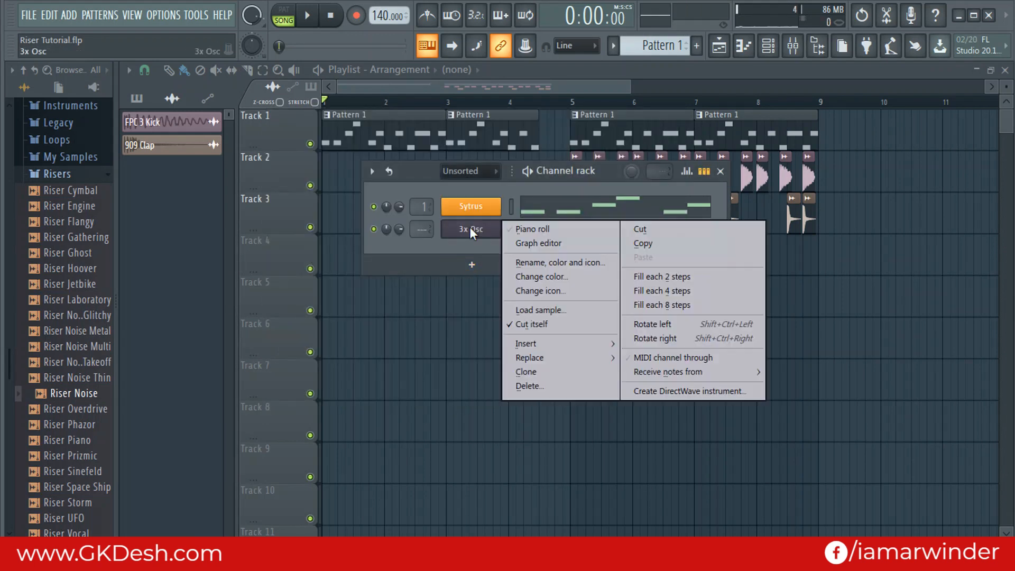
pyautogui.click(528, 232)
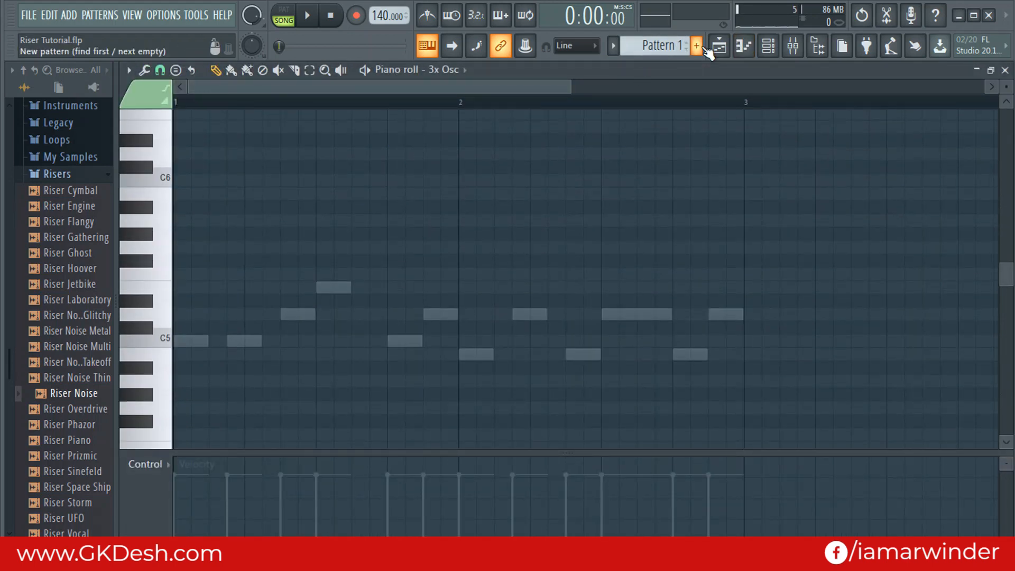
pyautogui.click(705, 47)
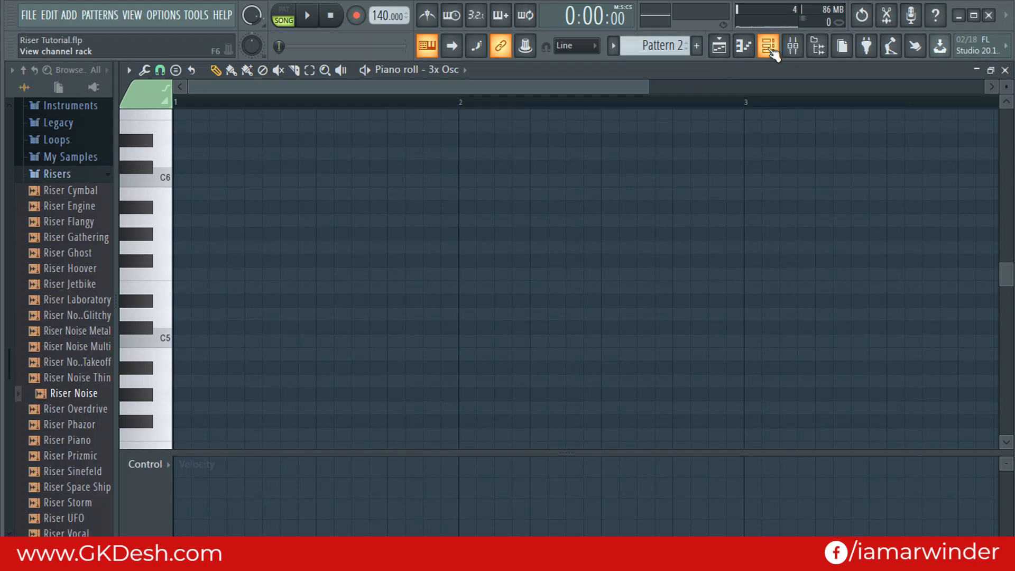
pyautogui.click(770, 48)
pyautogui.rightClick(494, 229)
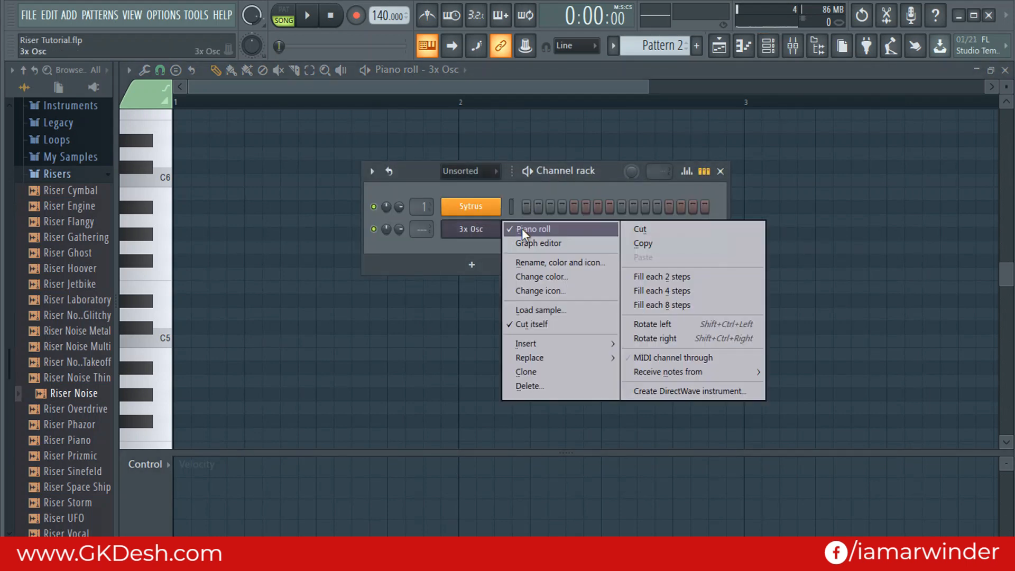
pyautogui.click(523, 231)
pyautogui.rightClick(476, 229)
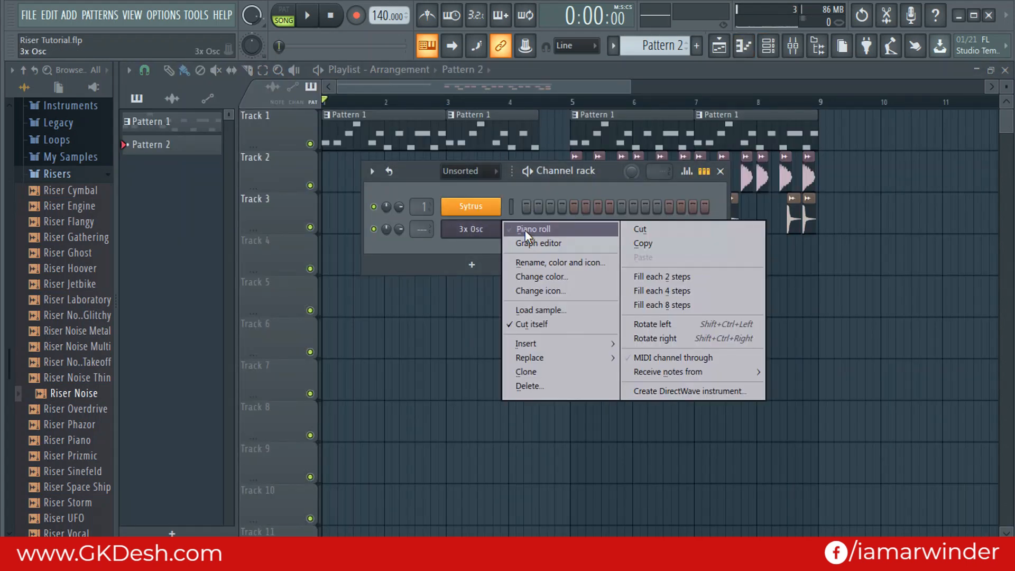
pyautogui.click(526, 232)
# Step: Draw an F#4 note spanning bars 1 and 2 and audition other pitches on the piano keyboard
pyautogui.click(196, 300)
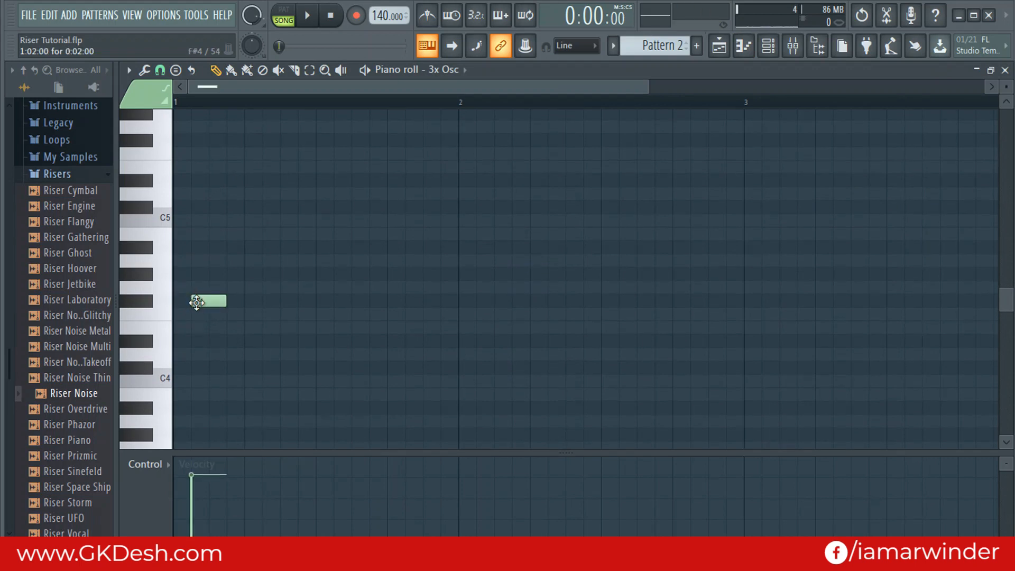
pyautogui.moveTo(196, 301); pyautogui.dragTo(742, 302)
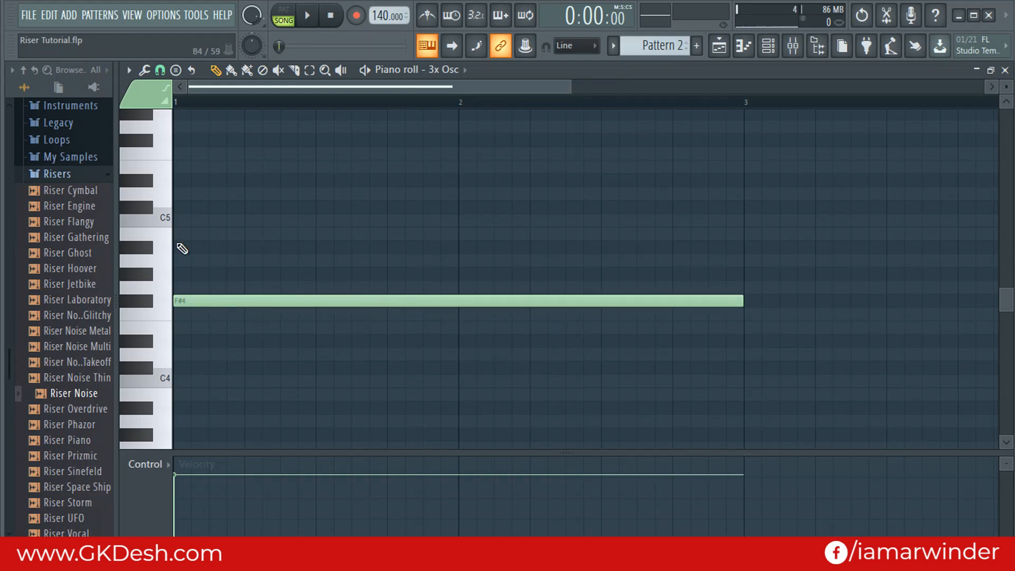
pyautogui.click(148, 210)
pyautogui.click(151, 314)
pyautogui.click(153, 391)
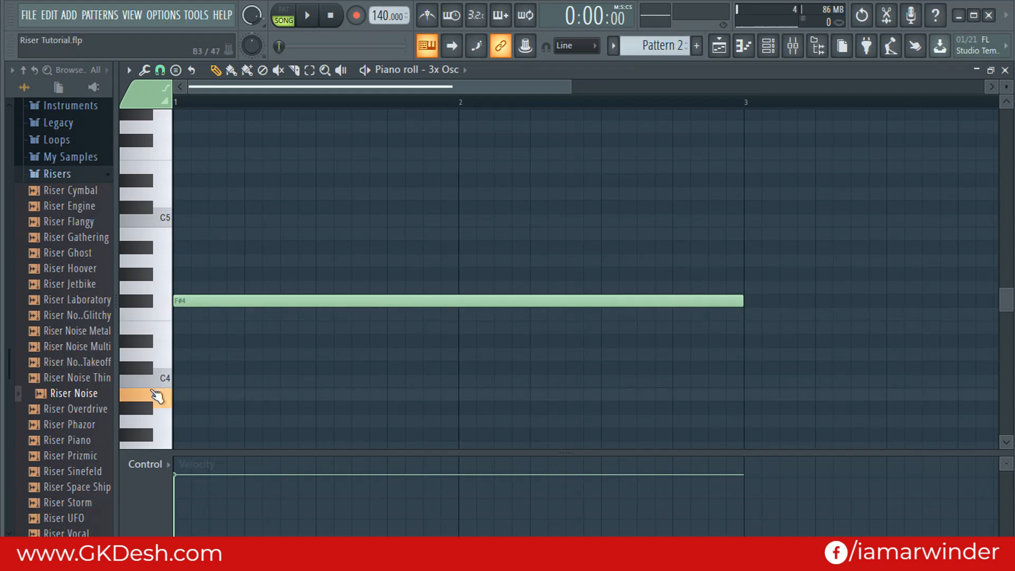
pyautogui.click(155, 357)
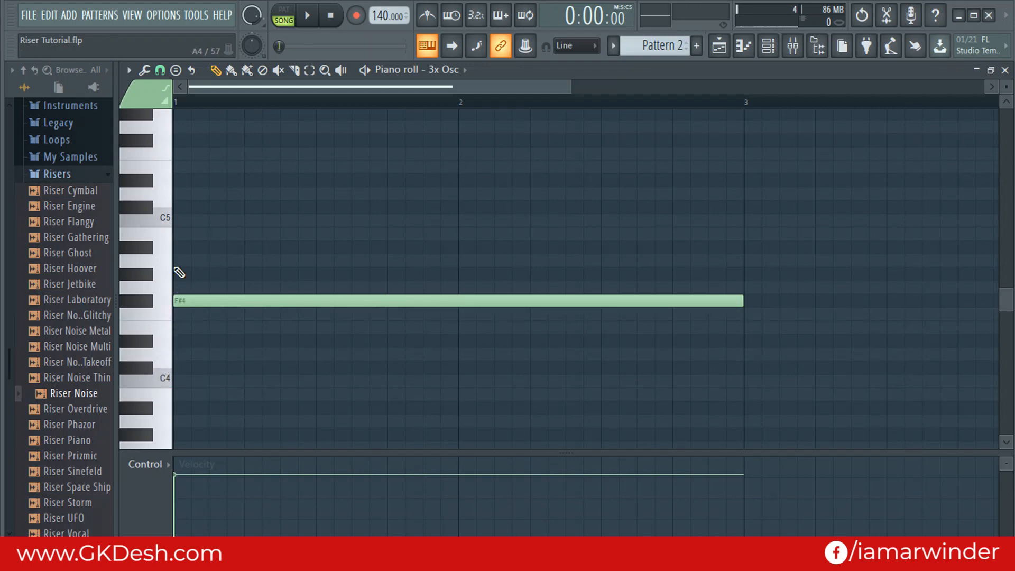
pyautogui.click(167, 263)
pyautogui.click(167, 236)
# Step: Lengthen the F#4 note so it ends in the middle of bar 4
pyautogui.scroll(-1, 616, 233)
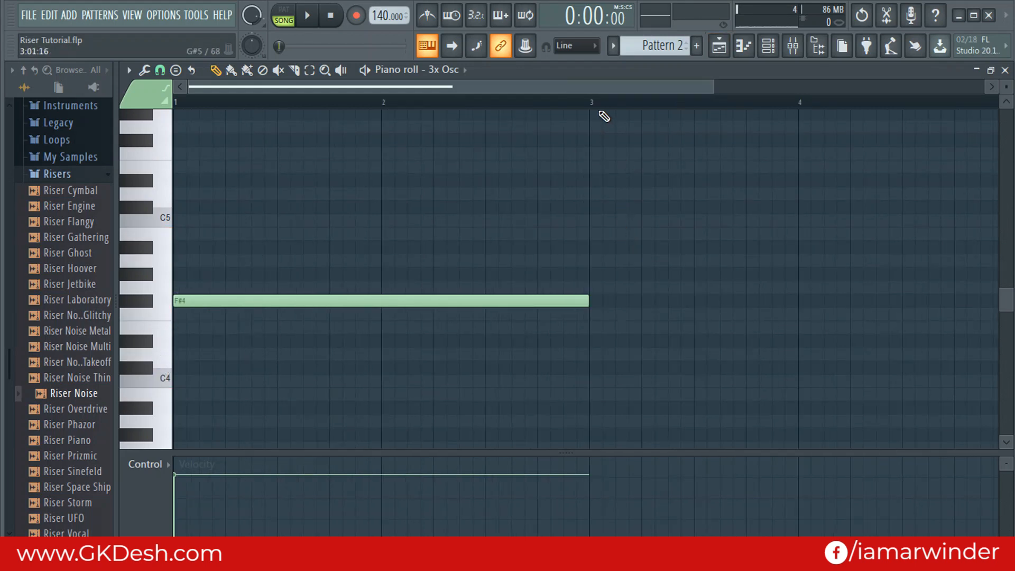
pyautogui.scroll(-1, 603, 115)
pyautogui.moveTo(500, 300); pyautogui.dragTo(737, 301)
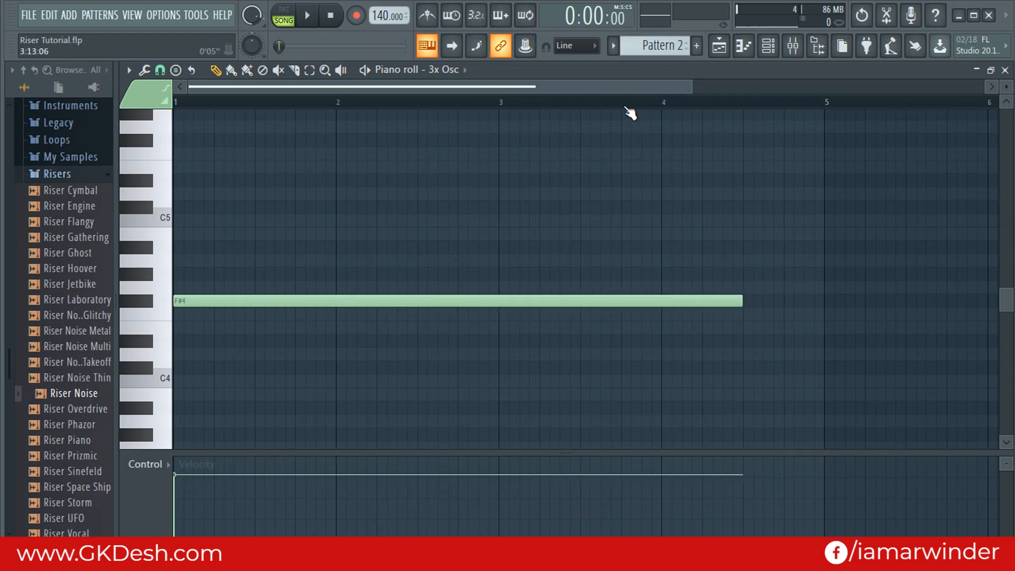
pyautogui.scroll(-1, 630, 113)
# Step: Place Pattern 2 in the playlist at the start of Track 2
pyautogui.click(719, 45)
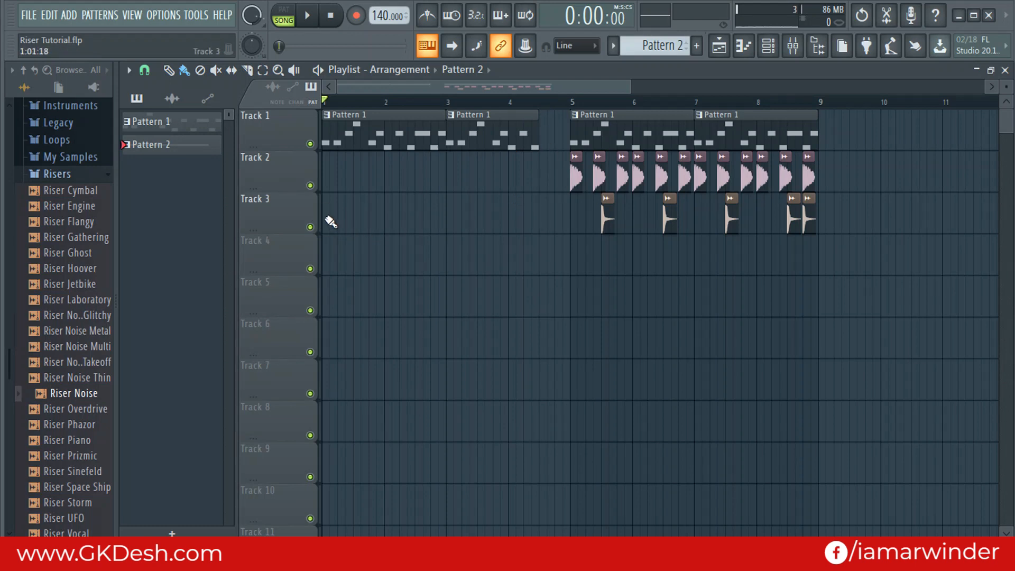
pyautogui.click(159, 144)
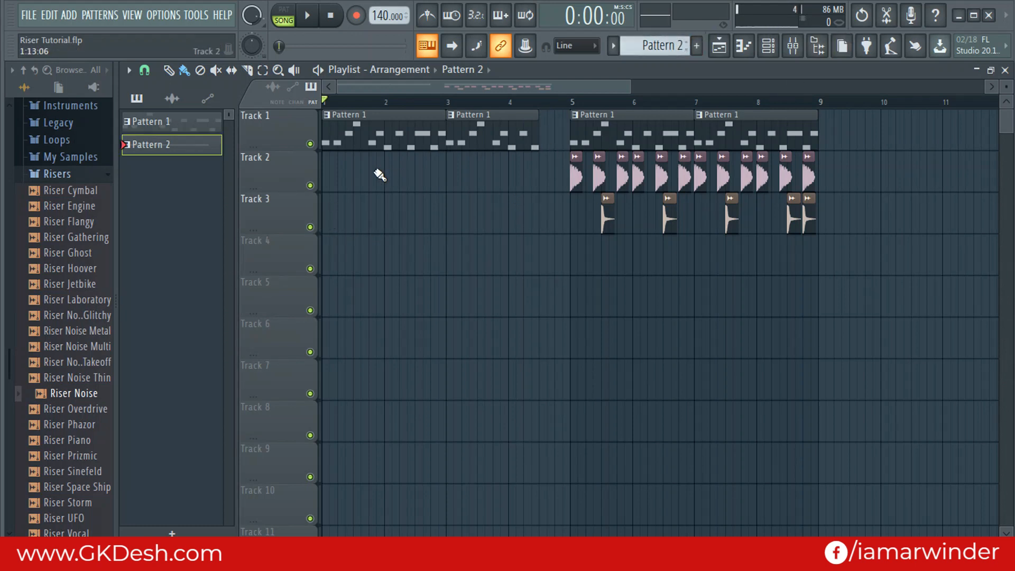
pyautogui.click(332, 162)
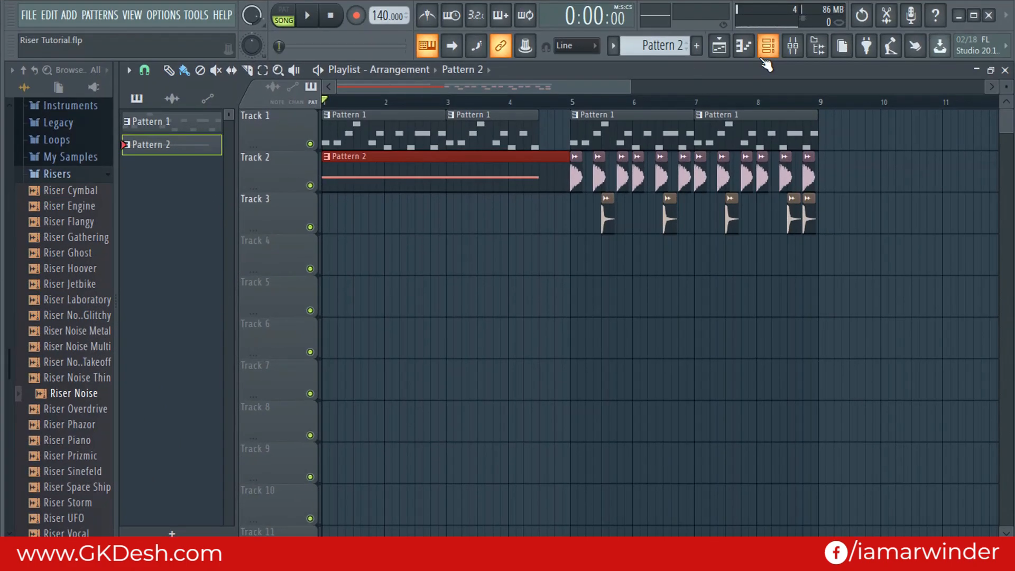
# Step: Load Fruity Free Filter into slot 1 of Insert 2, the mixer track of the 3x Osc channel
pyautogui.click(769, 45)
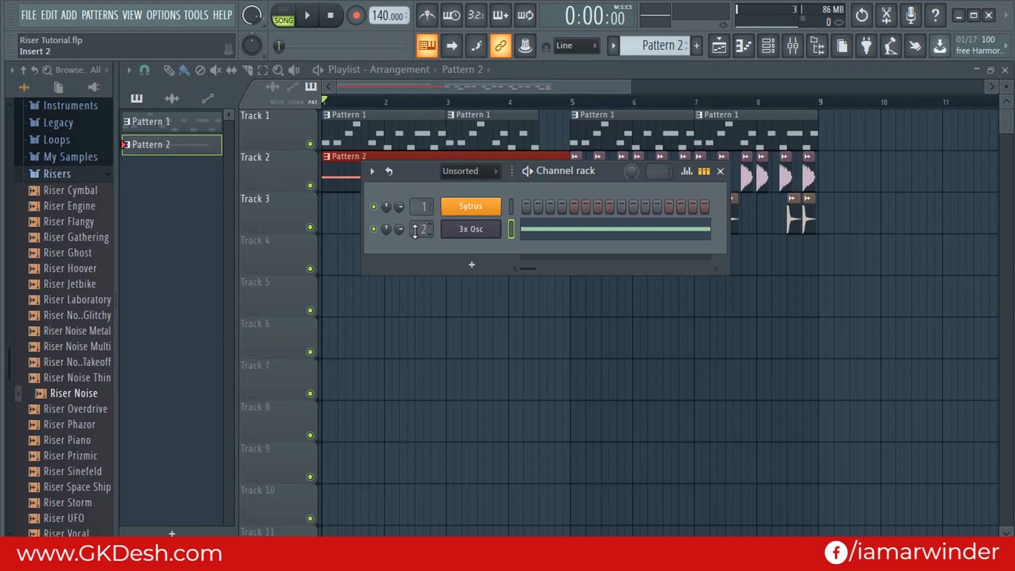
pyautogui.click(793, 46)
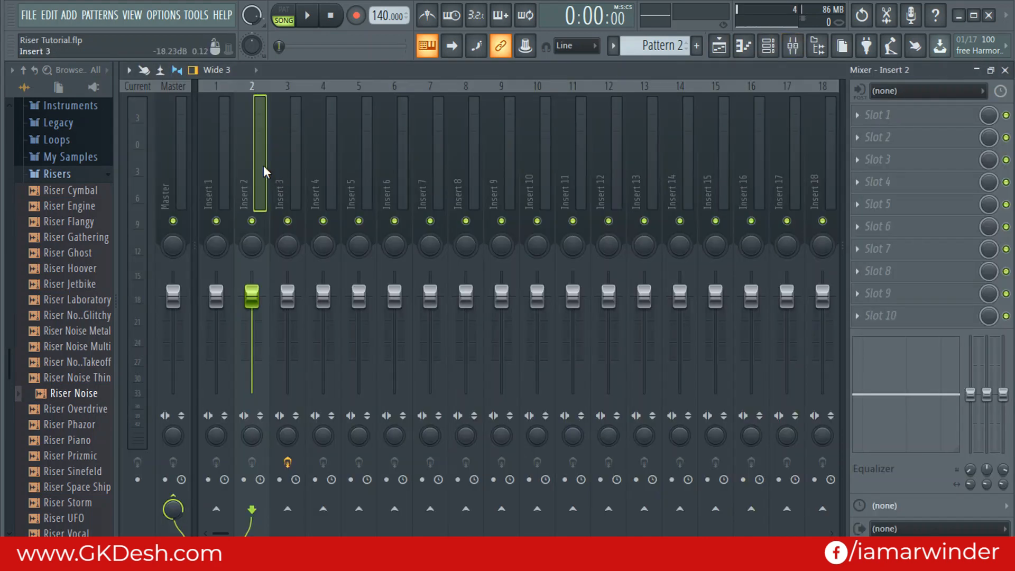
pyautogui.click(875, 116)
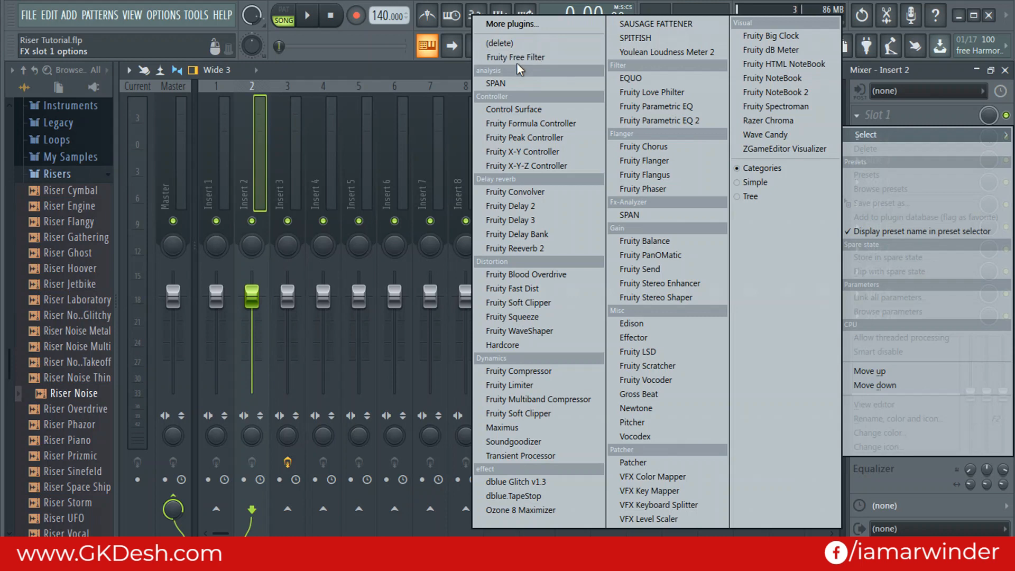
pyautogui.click(520, 21)
pyautogui.scroll(-4, 435, 125)
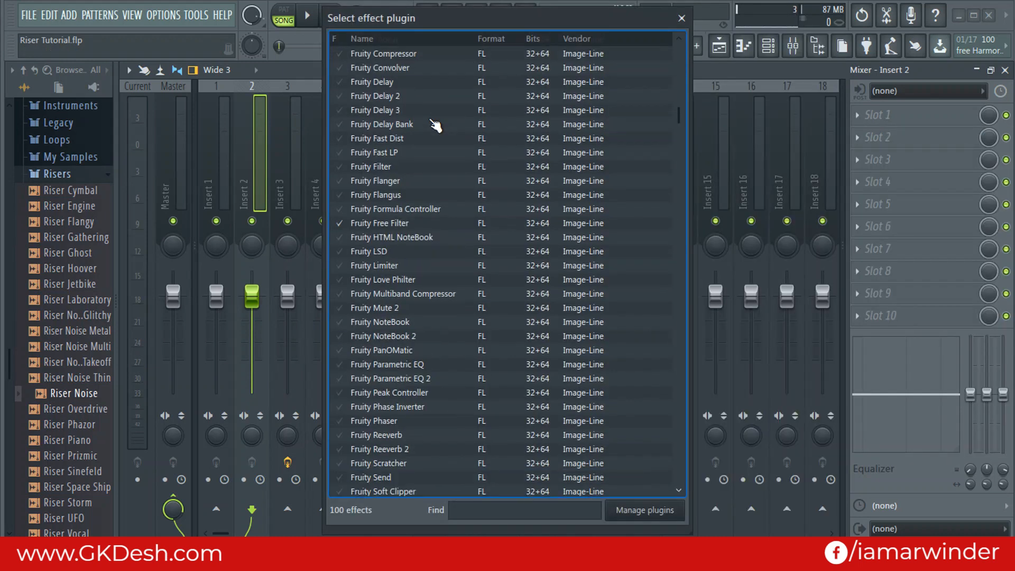
pyautogui.scroll(-2, 435, 126)
pyautogui.scroll(-2, 414, 296)
pyautogui.scroll(5, 417, 293)
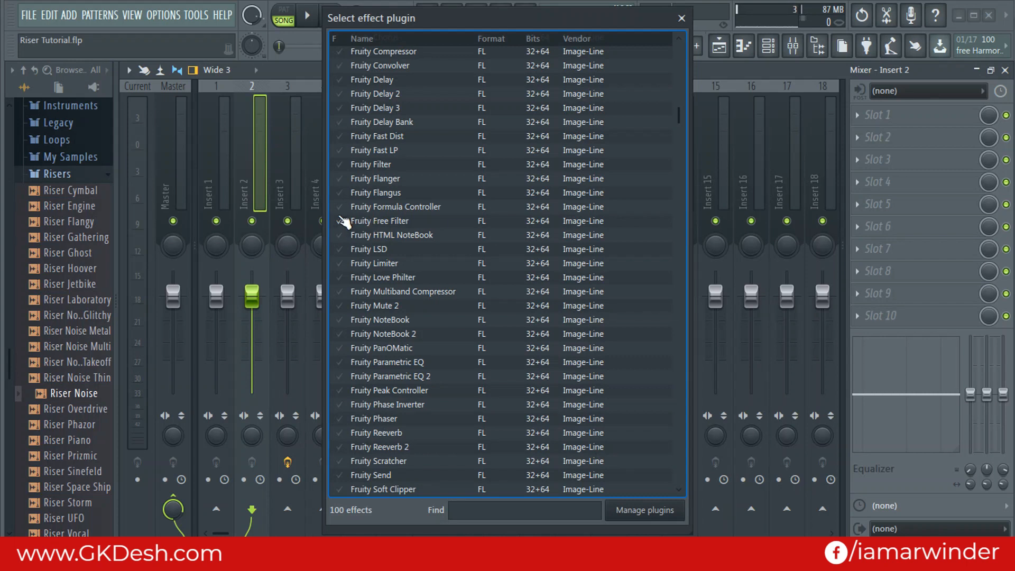
pyautogui.click(343, 222)
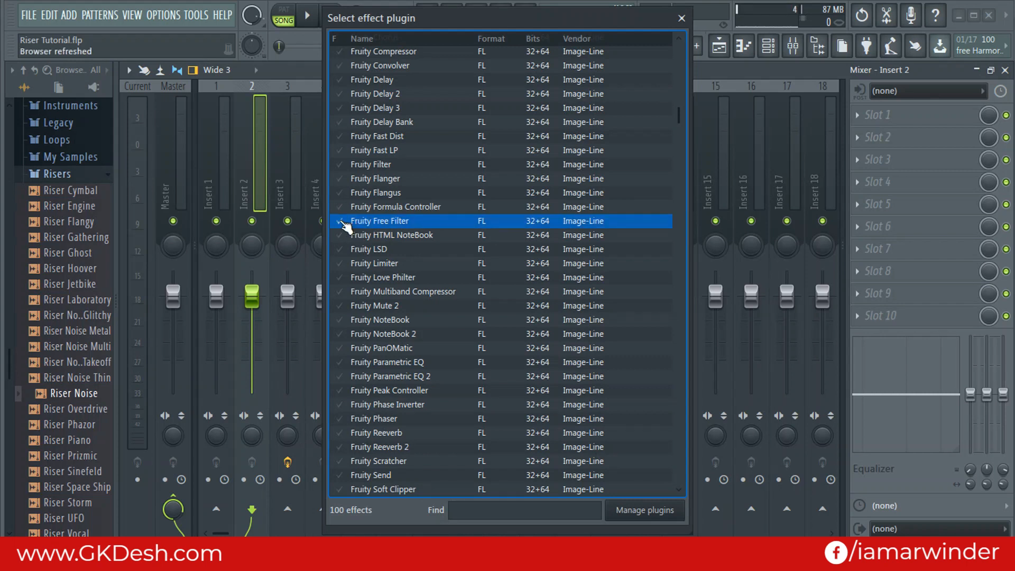
pyautogui.doubleClick(402, 225)
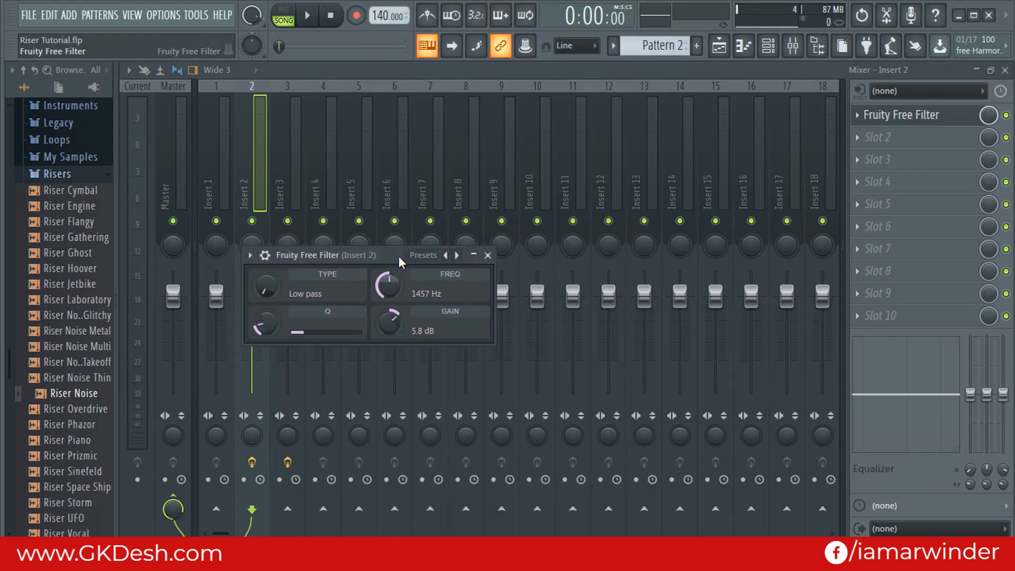
# Step: Set the Fruity Free Filter frequency to 16000 Hz and create an automation clip for it
pyautogui.moveTo(400, 259); pyautogui.dragTo(631, 138)
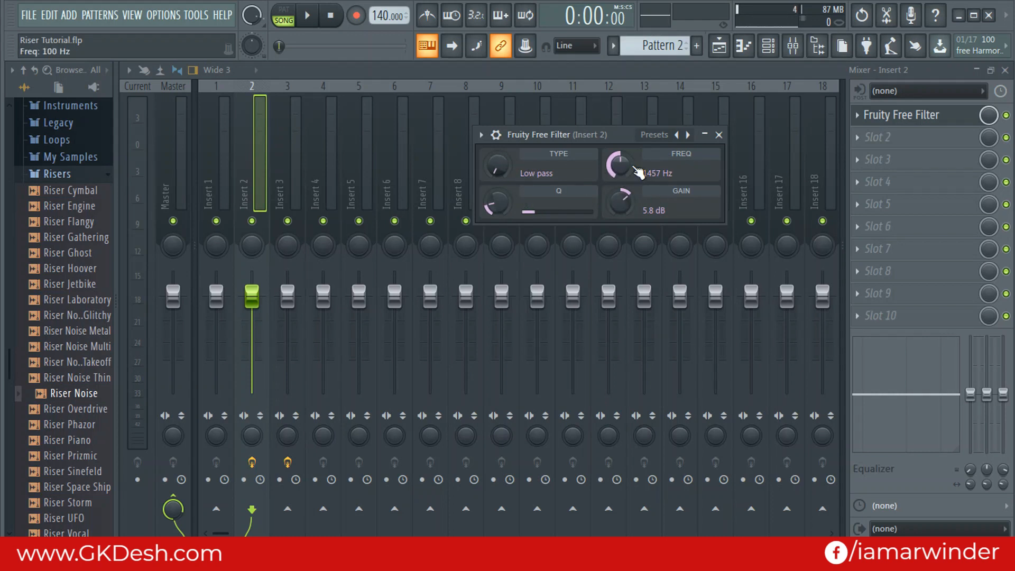
pyautogui.moveTo(620, 167)
pyautogui.mouseDown()
pyautogui.moveTo(619, 158)
pyautogui.moveTo(620, 168)
pyautogui.mouseUp()
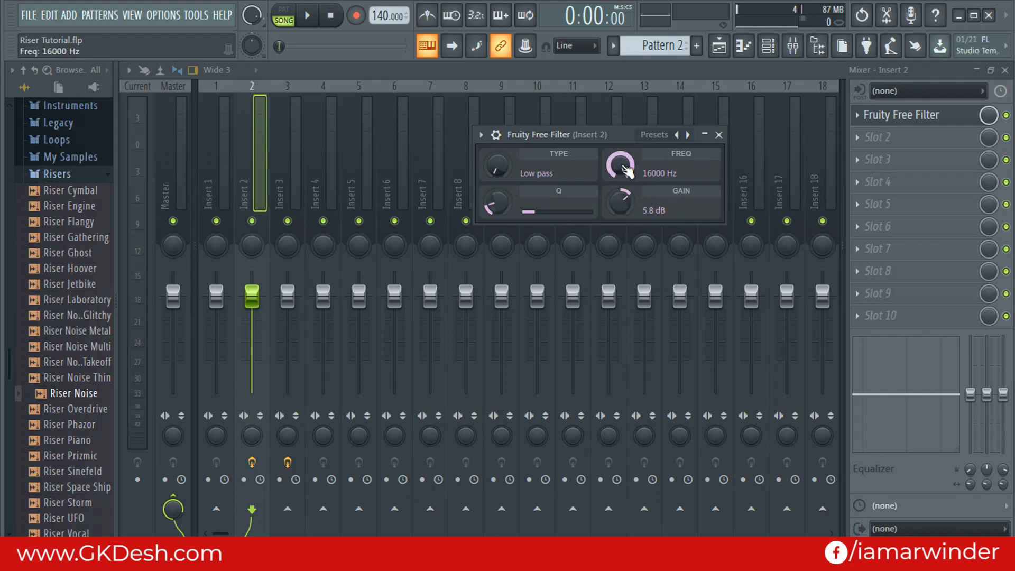
pyautogui.rightClick(628, 170)
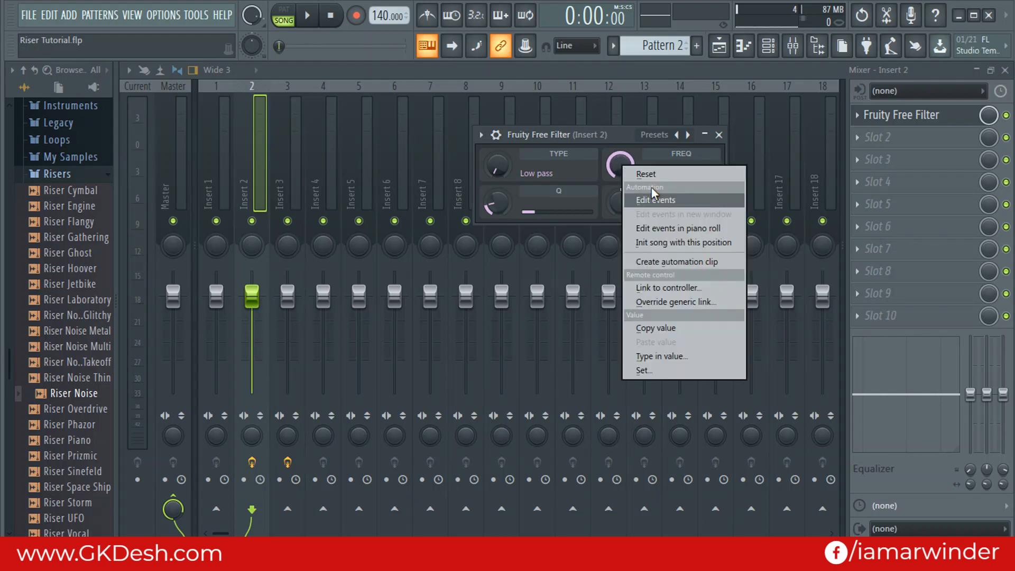
pyautogui.click(680, 263)
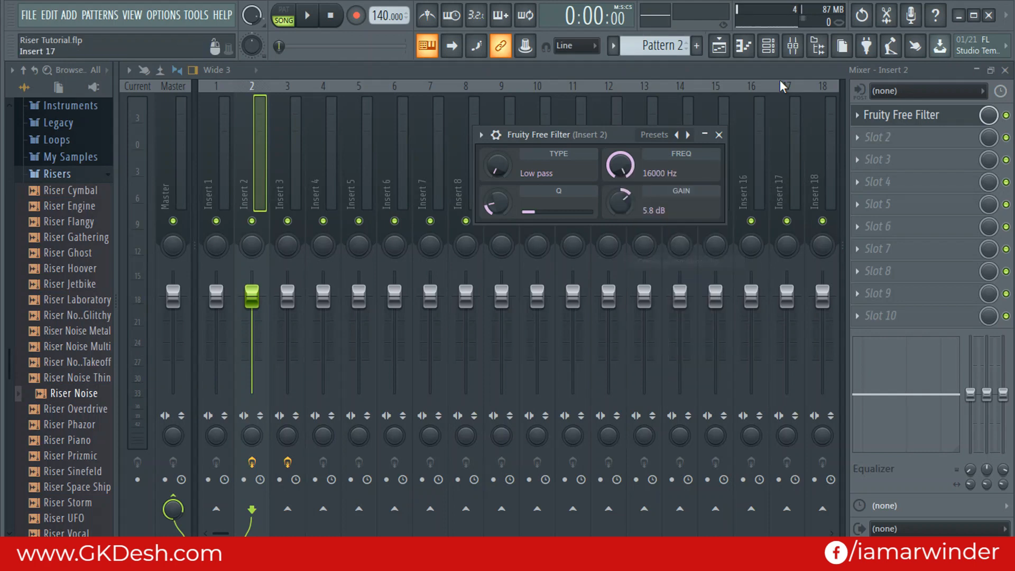
# Step: Shorten the filter frequency automation clip to the middle of bar 4, lower its start point to the minimum and preview the sweep
pyautogui.click(721, 48)
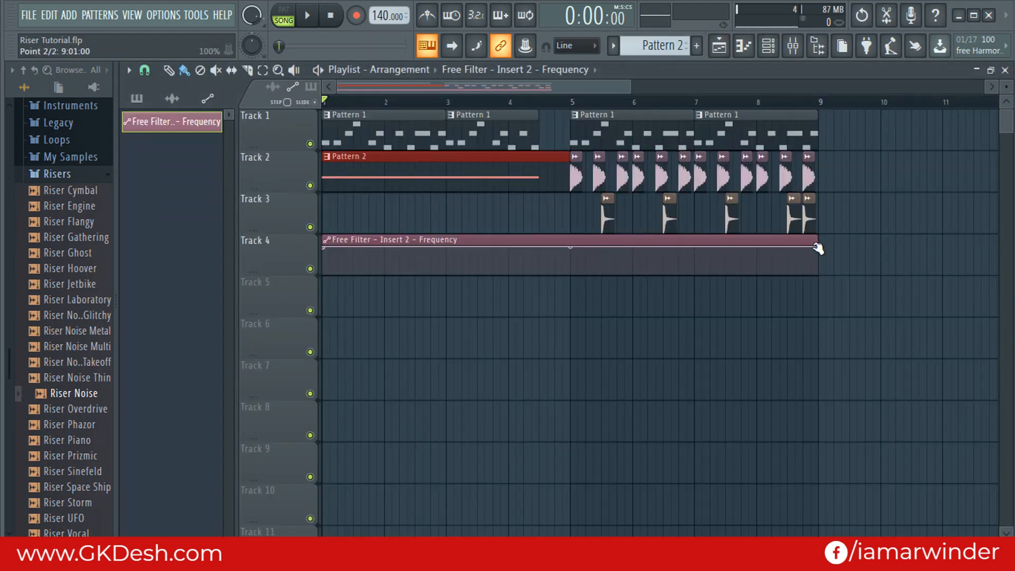
pyautogui.moveTo(818, 248); pyautogui.dragTo(547, 243)
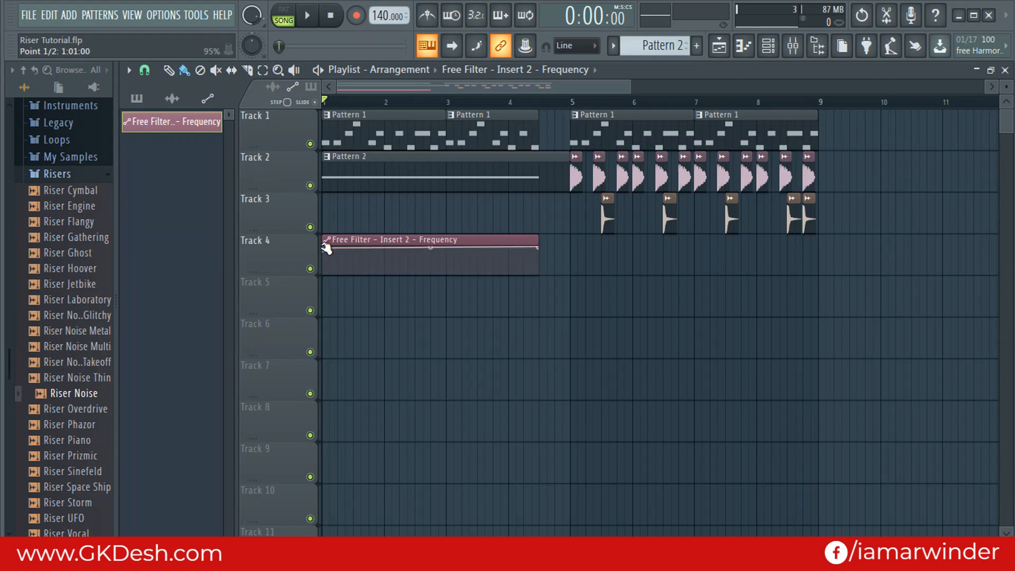
pyautogui.moveTo(326, 249); pyautogui.dragTo(321, 275)
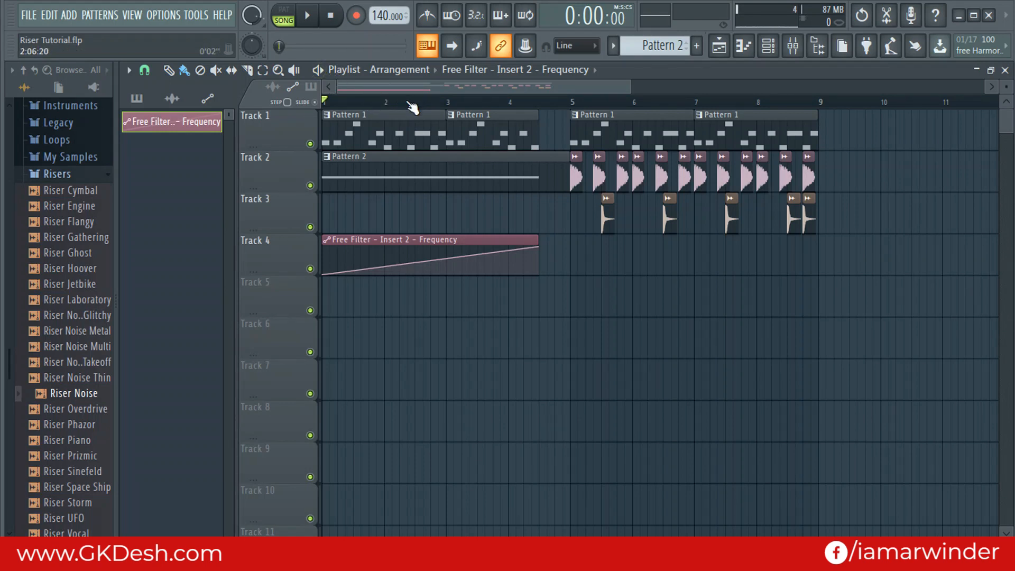
pyautogui.press('space')
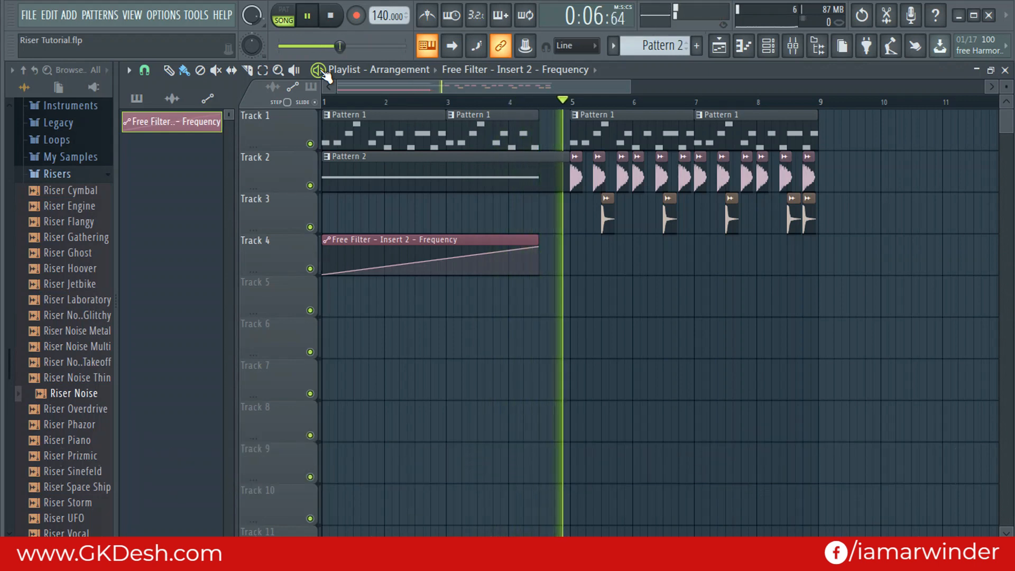
pyautogui.click(312, 20)
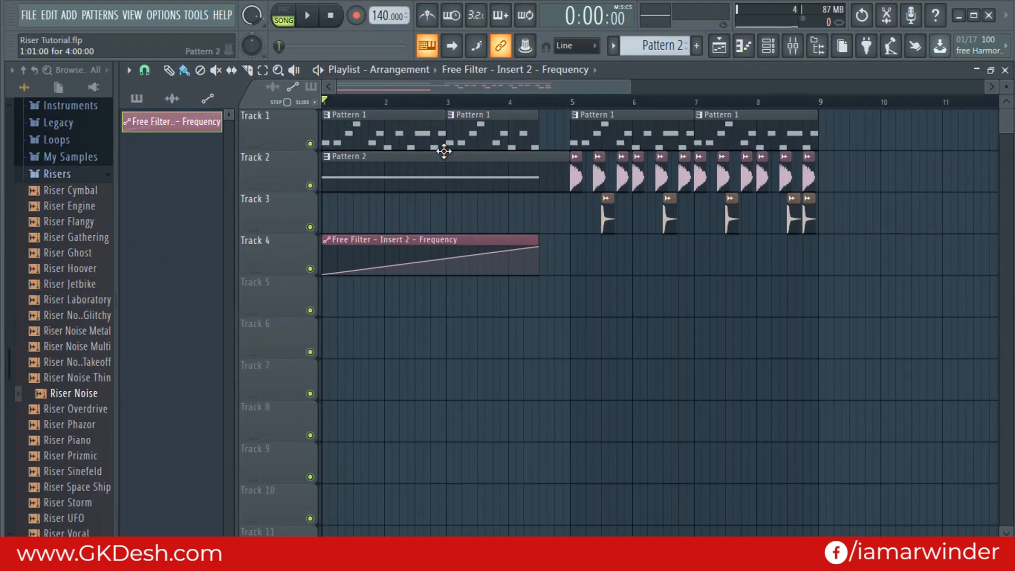
# Step: Paint the 909 Clap on every beat of Track 3 from bar 1 to the middle of bar 4, removing the surplus claps
pyautogui.scroll(3, 605, 103)
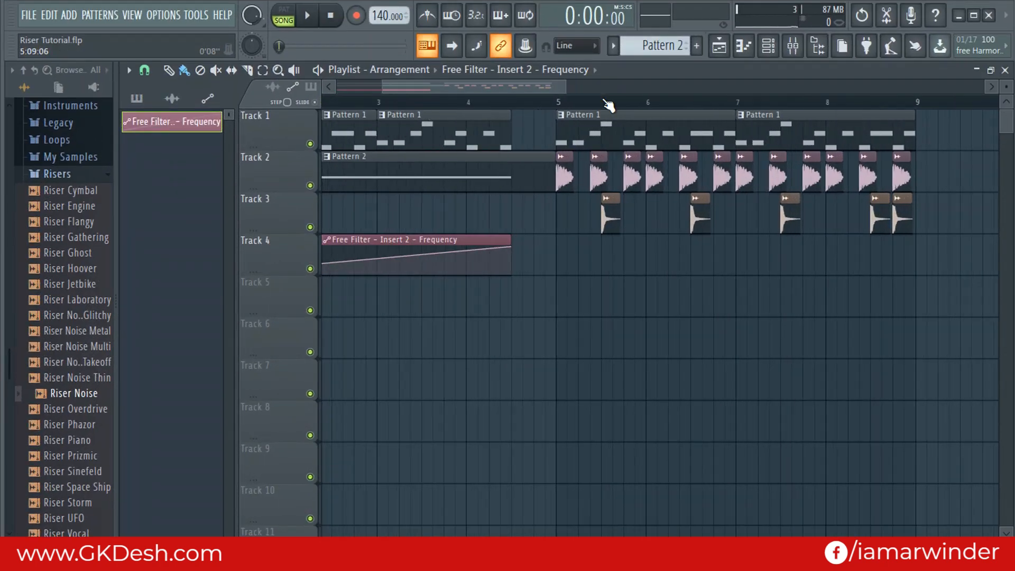
pyautogui.click(613, 220)
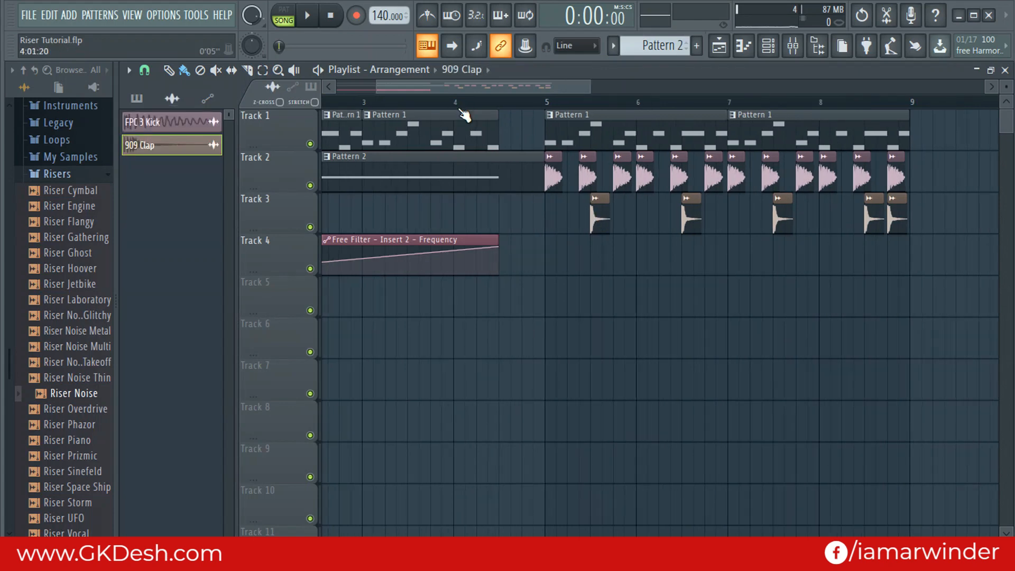
pyautogui.scroll(-4, 471, 105)
pyautogui.scroll(4, 360, 122)
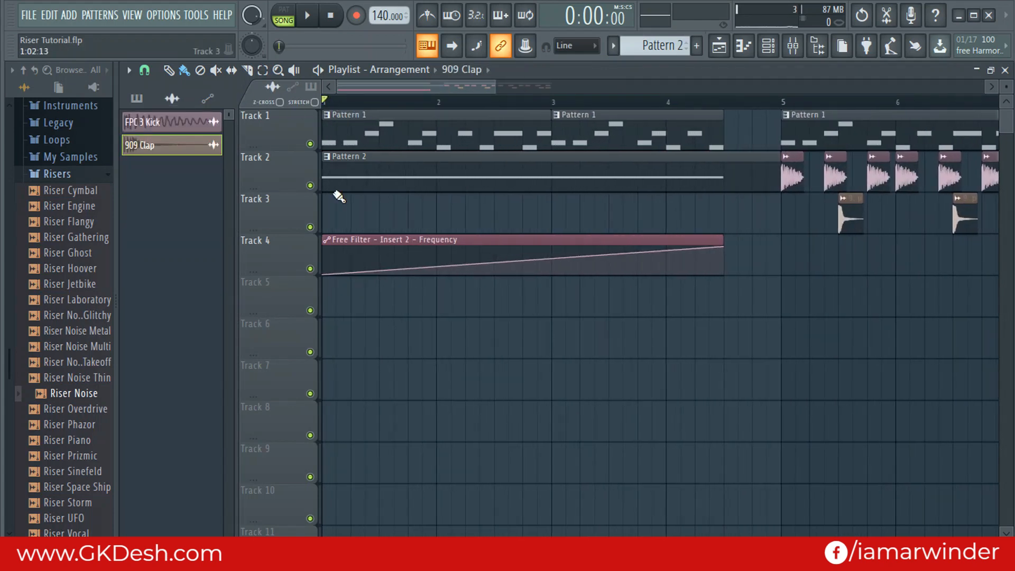
pyautogui.click(336, 209)
pyautogui.click(362, 209)
pyautogui.moveTo(387, 208); pyautogui.dragTo(539, 210)
pyautogui.moveTo(545, 212)
pyautogui.mouseDown()
pyautogui.moveTo(331, 219)
pyautogui.moveTo(570, 223)
pyautogui.mouseUp()
pyautogui.rightClick(764, 219)
pyautogui.rightClick(736, 219)
# Step: Duplicate the Track 3 claps from bar 3 onward half a beat later so they hit every half beat
pyautogui.scroll(4, 664, 106)
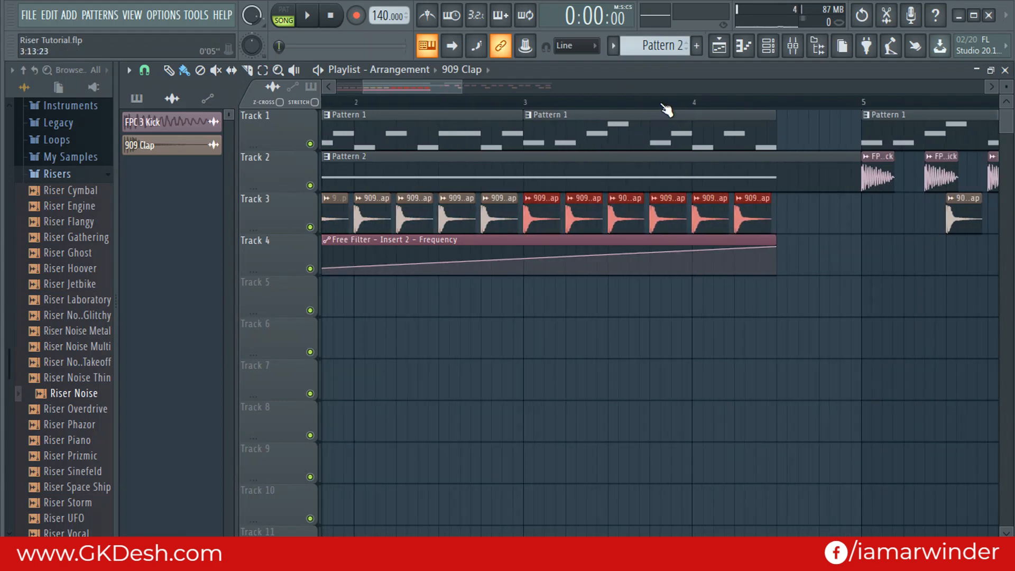
pyautogui.moveTo(850, 215); pyautogui.dragTo(813, 220)
pyautogui.moveTo(436, 208); pyautogui.dragTo(481, 213)
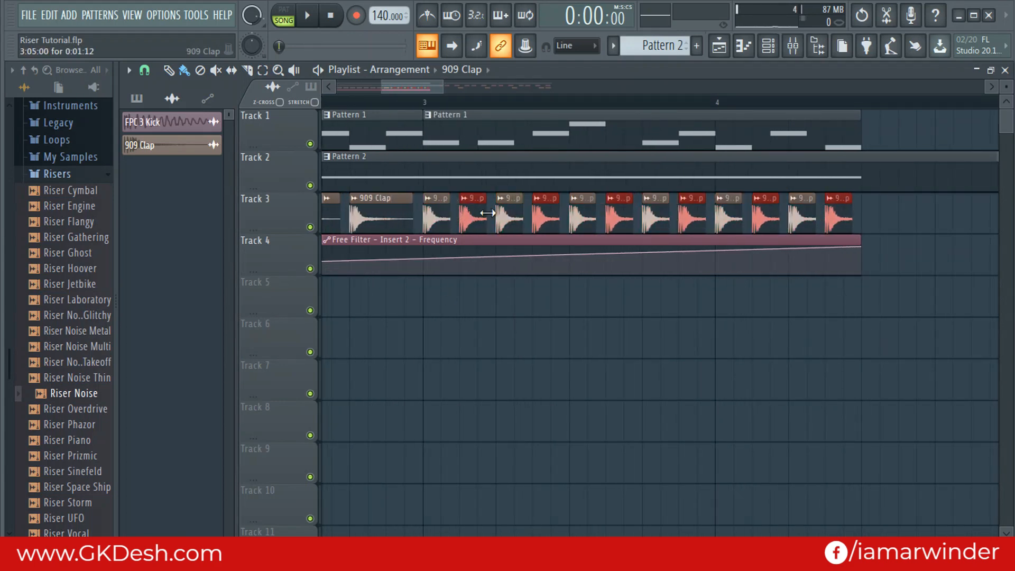
# Step: Duplicate the bar 4 claps on Track 3 a quarter beat later so they hit every quarter beat
pyautogui.scroll(-3, 561, 106)
pyautogui.scroll(5, 705, 105)
pyautogui.moveTo(799, 214); pyautogui.dragTo(567, 224)
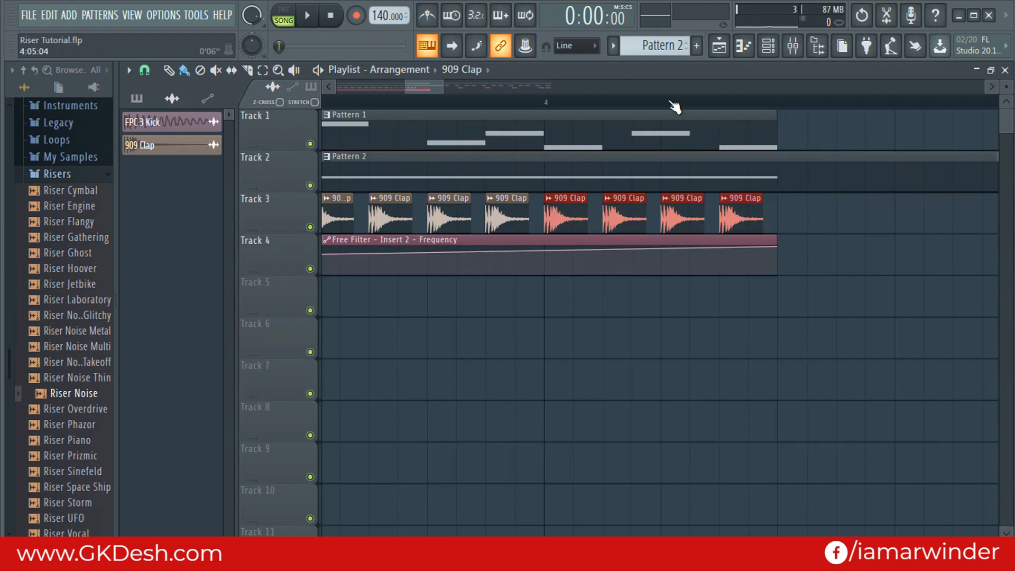
pyautogui.scroll(-2, 671, 104)
pyautogui.scroll(3, 664, 117)
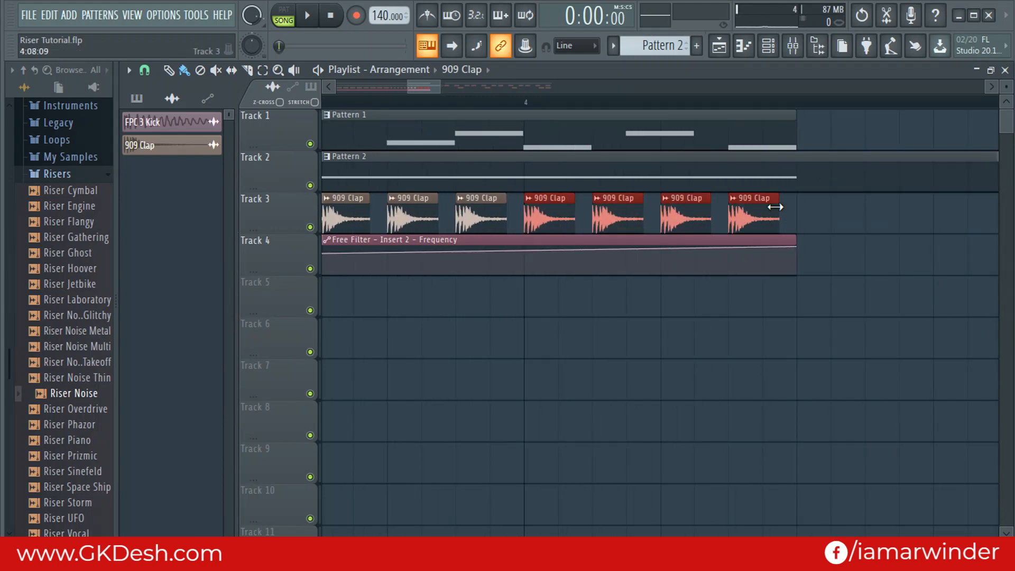
pyautogui.moveTo(777, 207); pyautogui.dragTo(744, 208)
pyautogui.moveTo(528, 211); pyautogui.dragTo(560, 215)
pyautogui.moveTo(839, 221); pyautogui.dragTo(537, 223)
pyautogui.moveTo(779, 217); pyautogui.dragTo(814, 217)
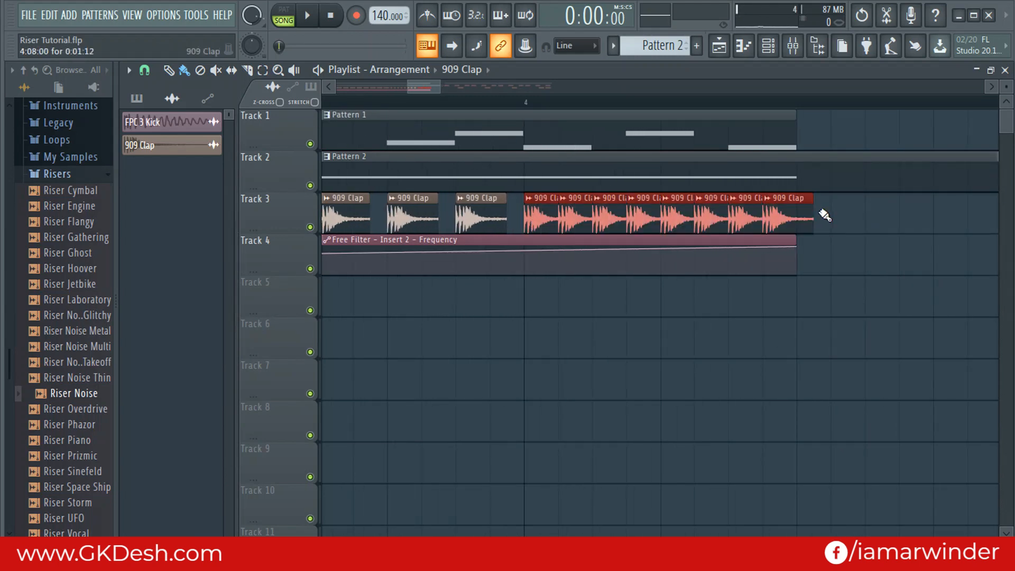
# Step: Lower the 909 Clap channel's volume to 53% and close its settings
pyautogui.scroll(-4, 711, 114)
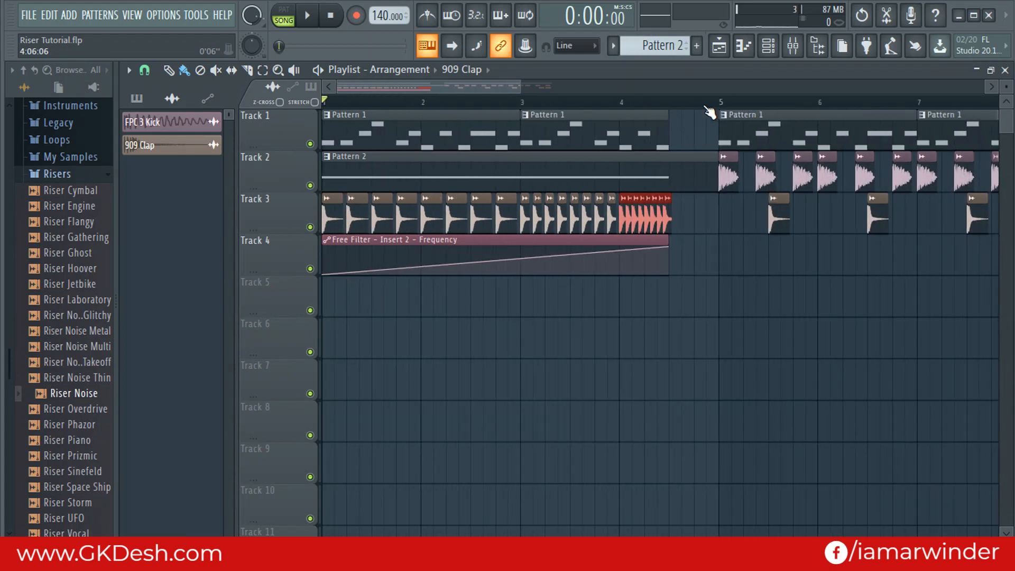
pyautogui.doubleClick(502, 221)
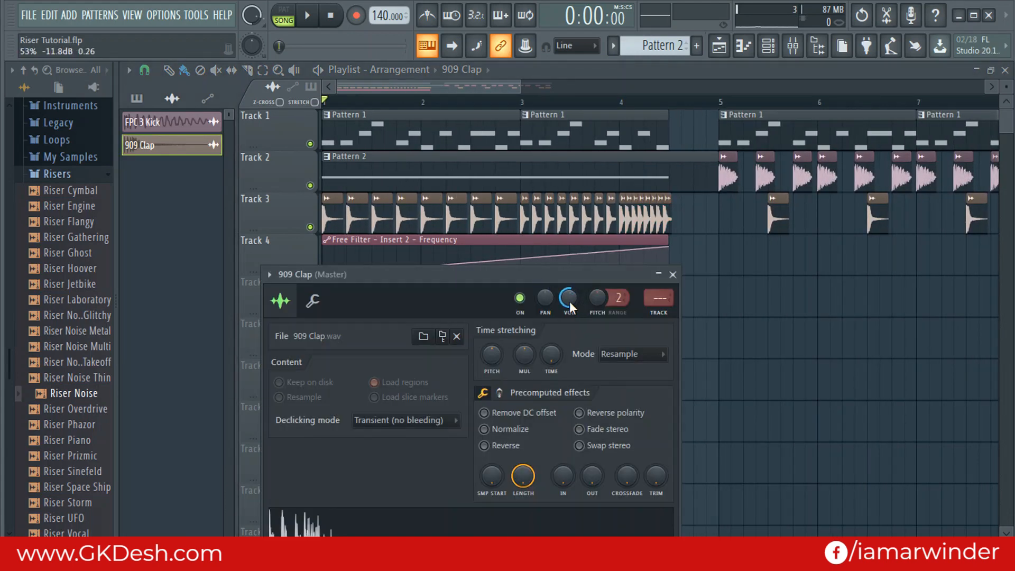
pyautogui.click(476, 88)
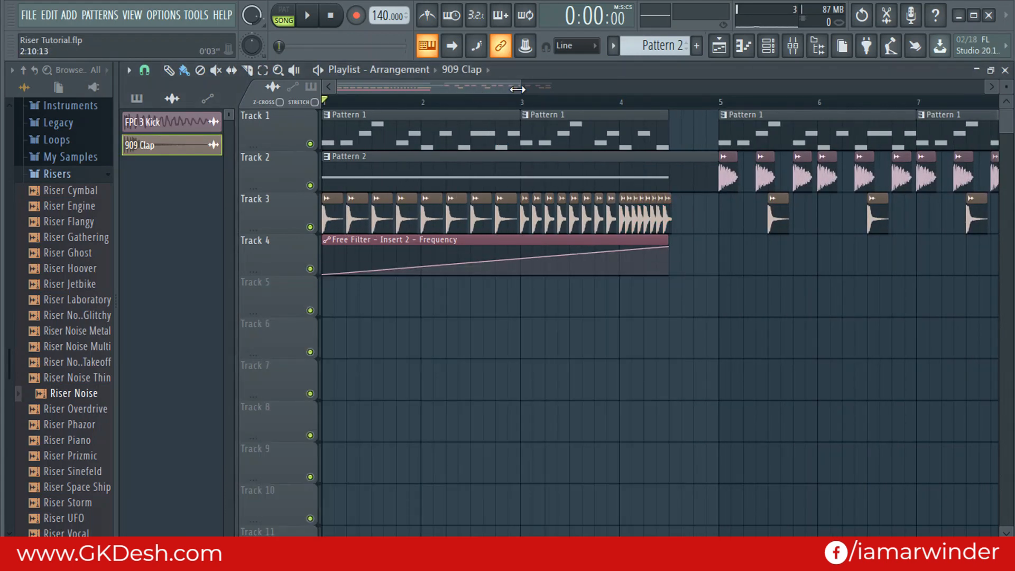
# Step: Play the arrangement from the start to check the riser with the clap build-up, and stop it
pyautogui.moveTo(517, 90); pyautogui.dragTo(630, 90)
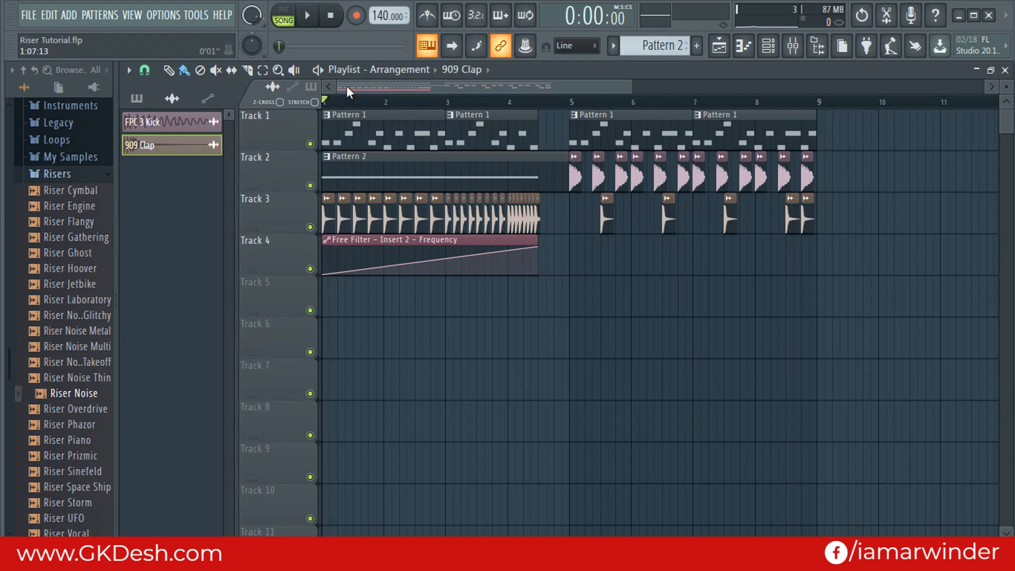
pyautogui.click(318, 70)
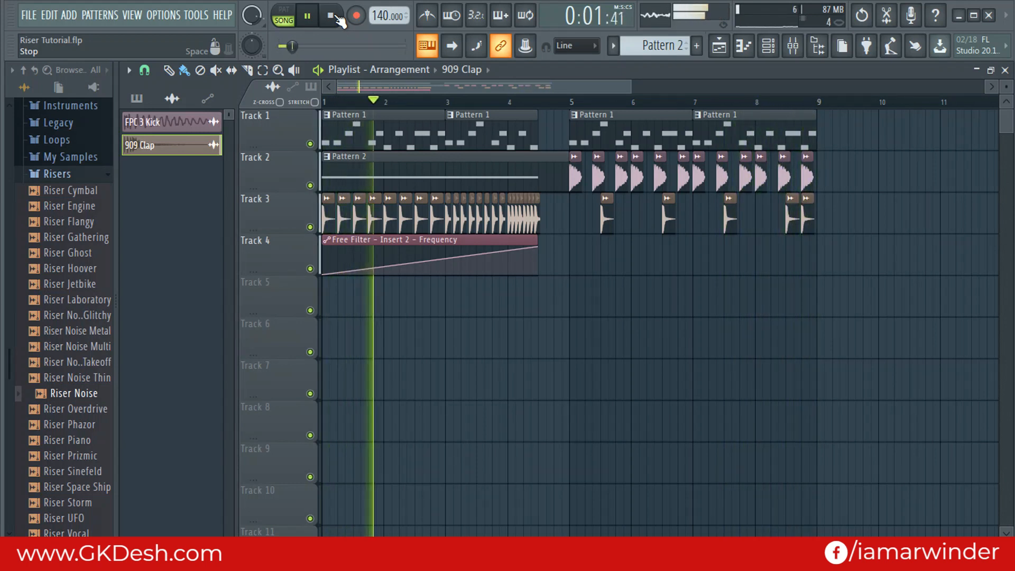
pyautogui.click(333, 16)
# Step: Solo Track 1, play it to hear the melody alone, and re-enable the other tracks during playback
pyautogui.rightClick(311, 144)
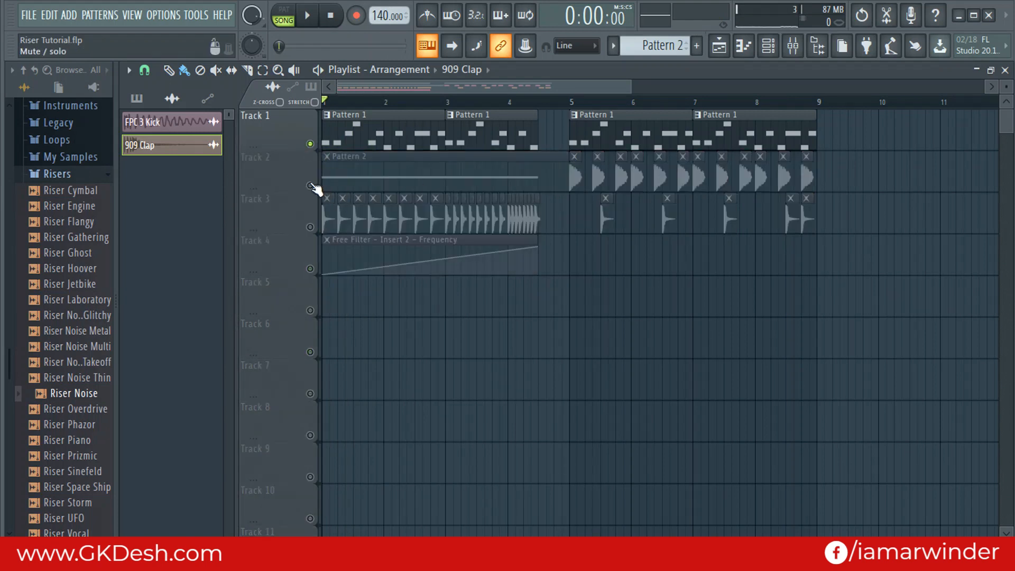
pyautogui.click(319, 74)
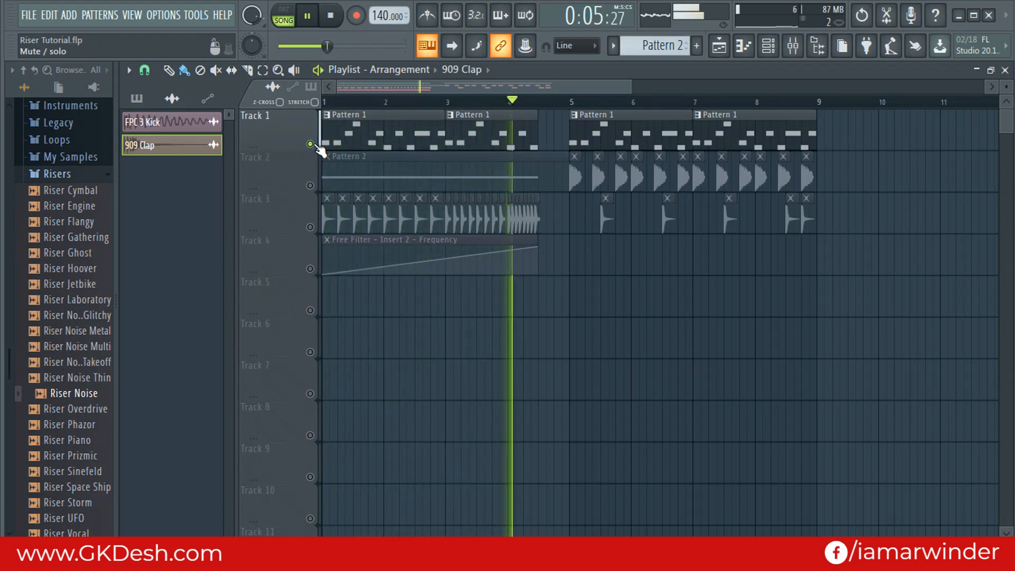
pyautogui.rightClick(311, 143)
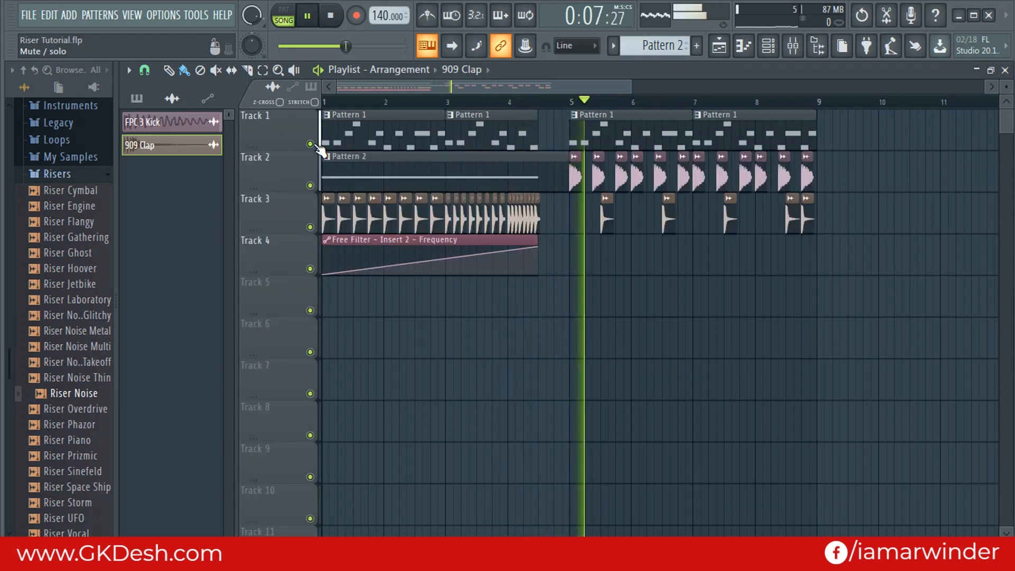
# Step: Stop playback, play the arrangement from the start with all tracks to hear the riser and claps together, and stop it
pyautogui.click(332, 16)
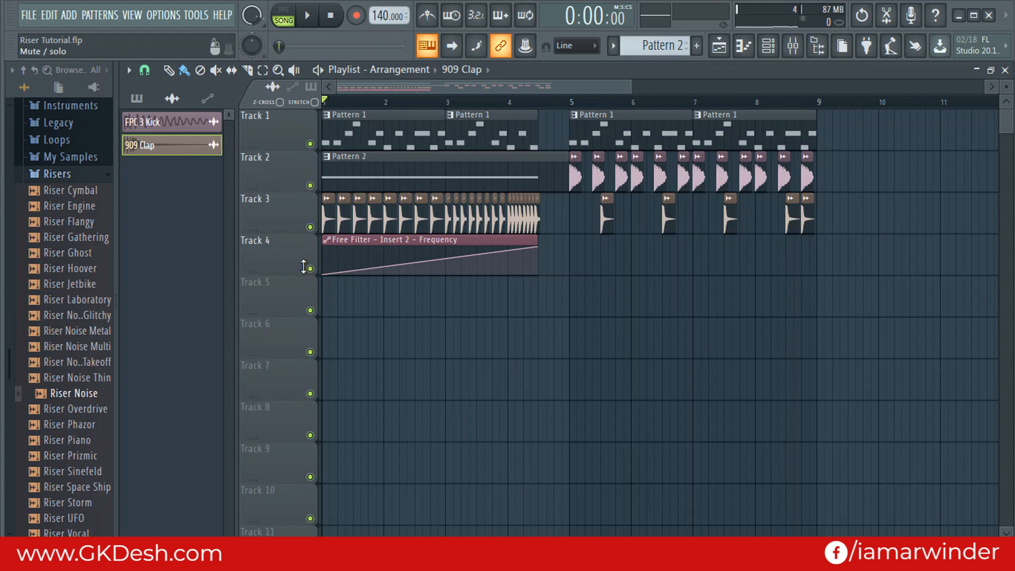
pyautogui.click(320, 74)
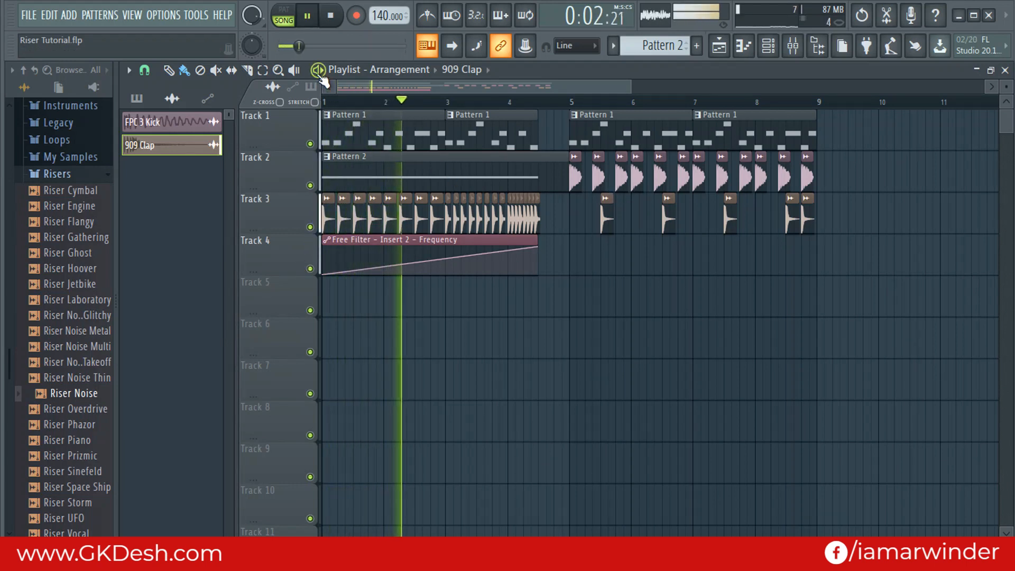
pyautogui.click(337, 16)
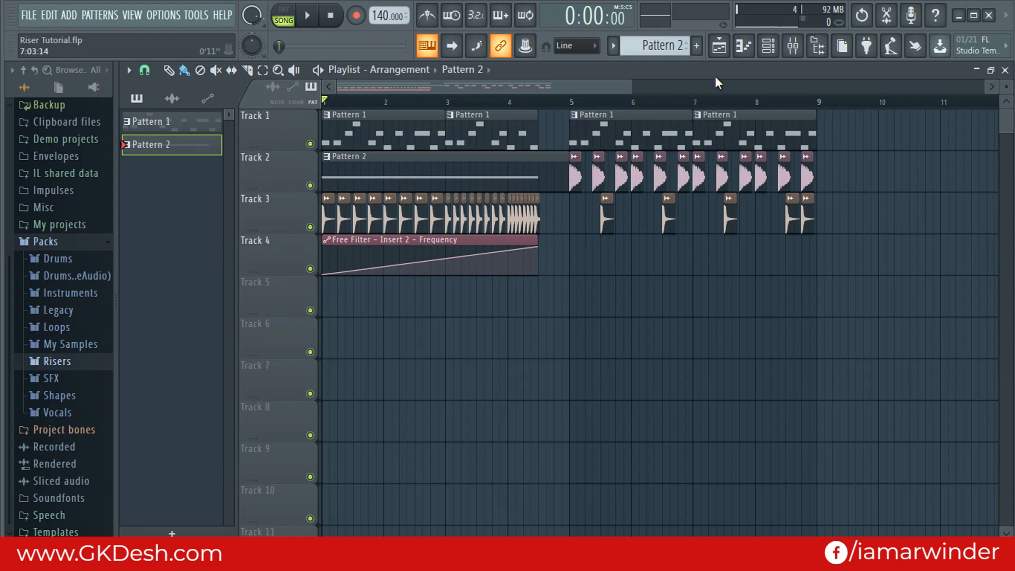
# Step: Add a Sytrus channel to the channel rack, switch it to the Asian string preset, and close the plugin
pyautogui.click(768, 47)
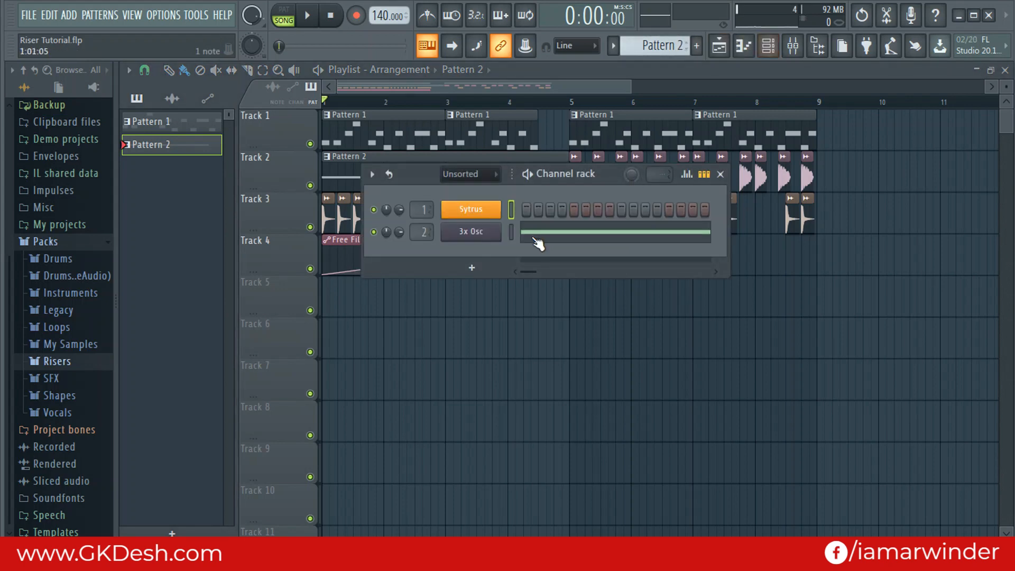
pyautogui.click(471, 269)
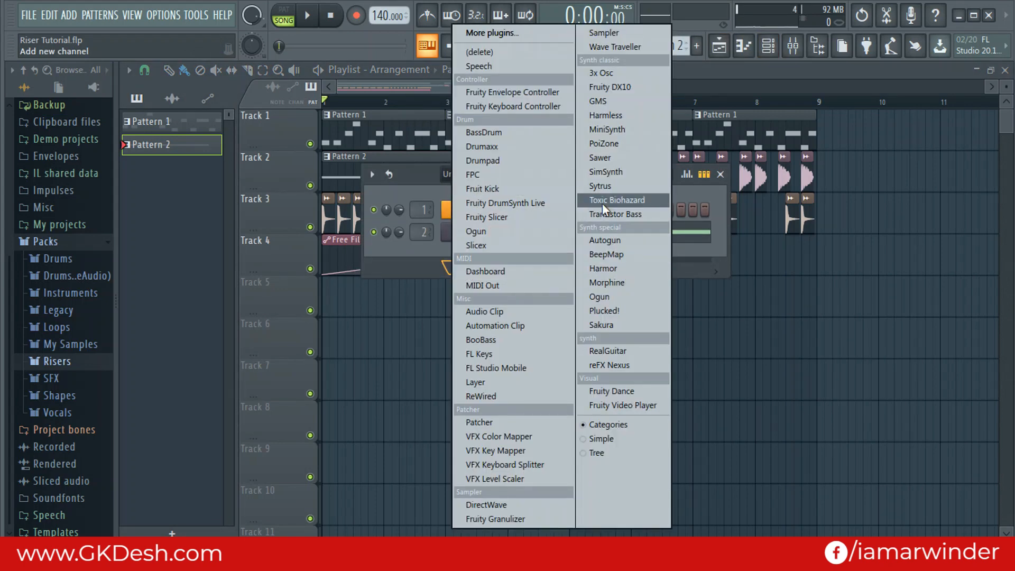
pyautogui.click(611, 181)
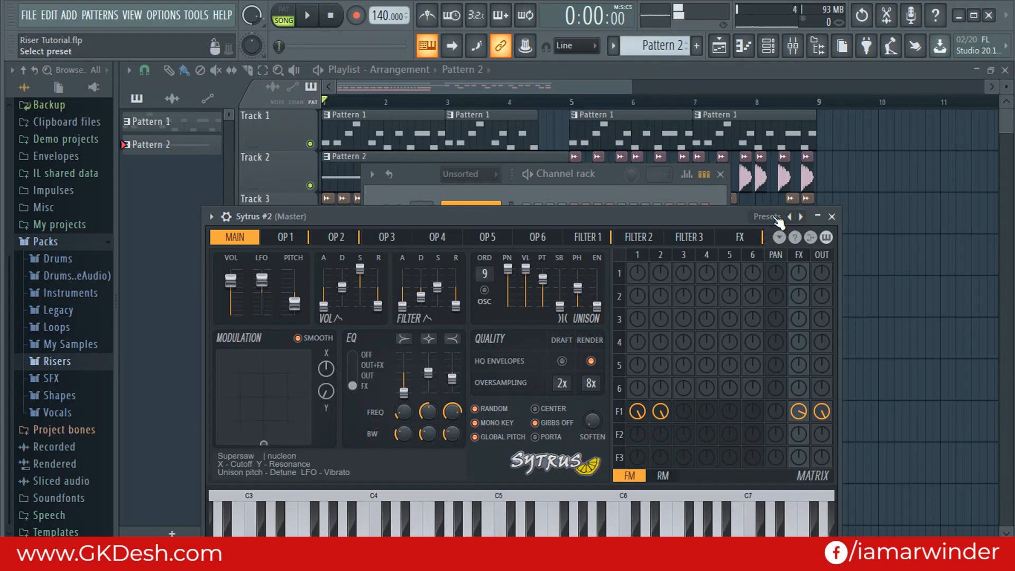
pyautogui.click(790, 218)
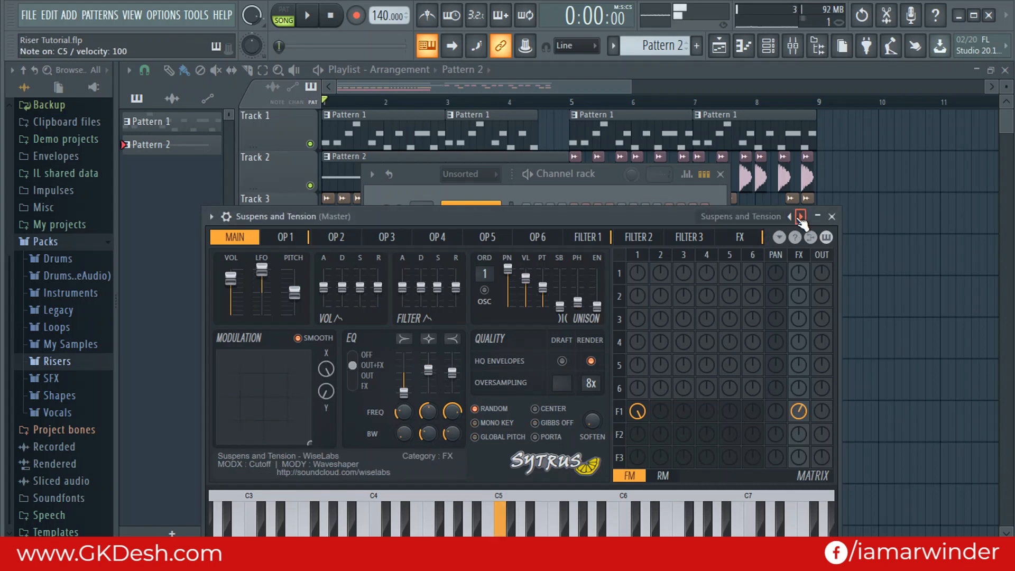
pyautogui.click(800, 217)
pyautogui.click(800, 216)
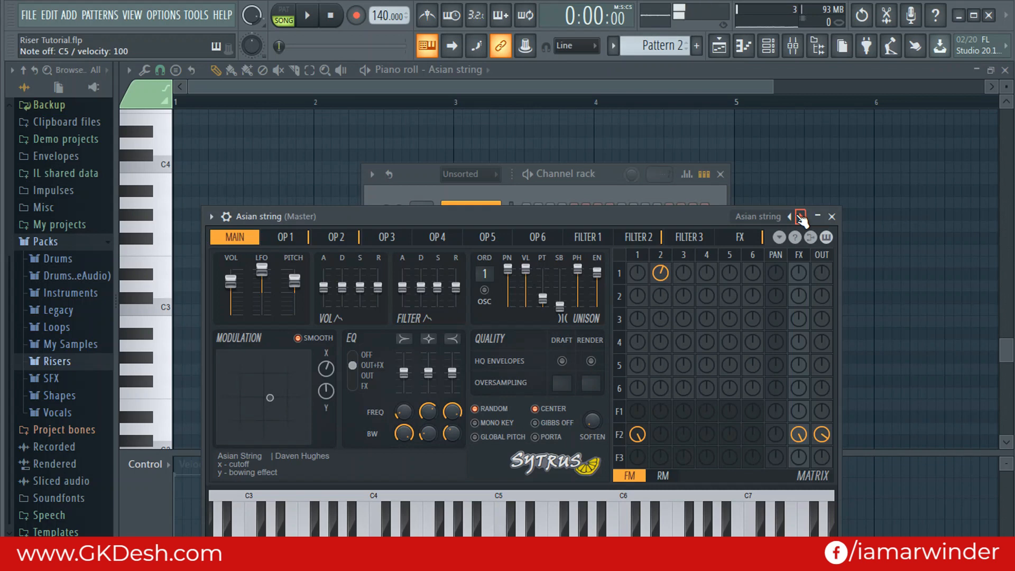
pyautogui.click(832, 217)
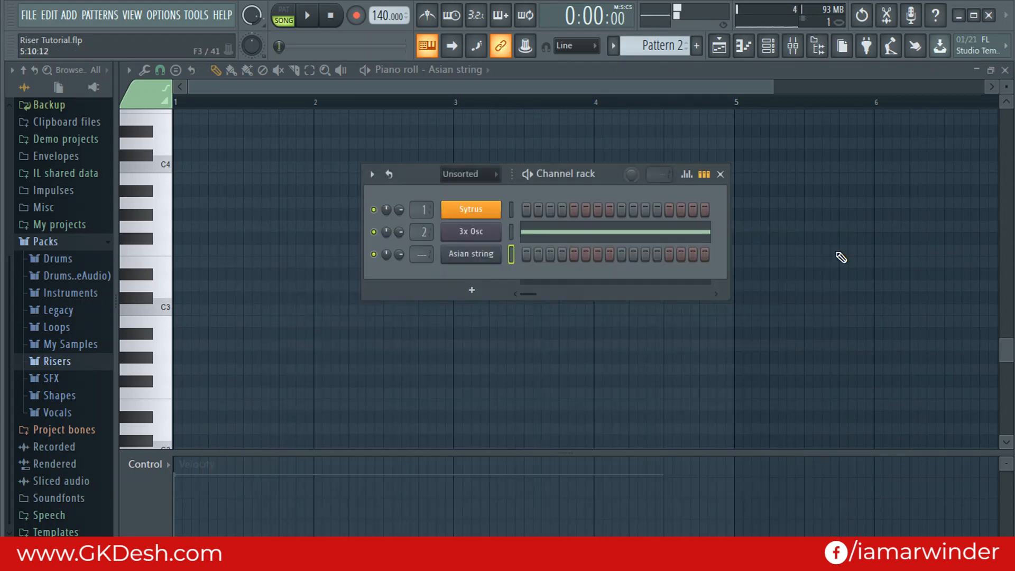
# Step: Open the piano roll of the Asian string channel and audition the low C3 and high C7 keys
pyautogui.rightClick(499, 267)
pyautogui.click(170, 313)
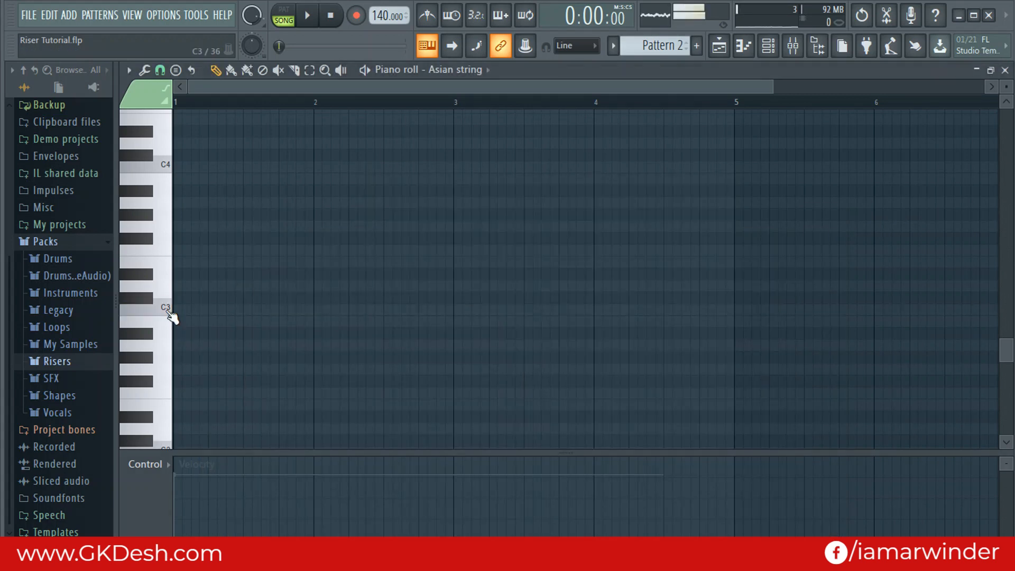
pyautogui.click(170, 313)
pyautogui.scroll(10, 170, 315)
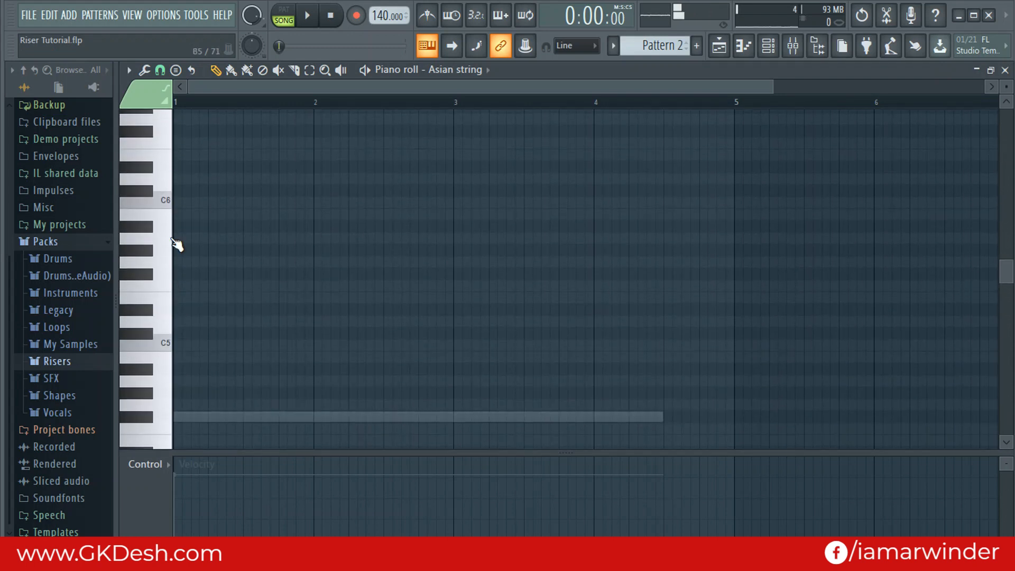
pyautogui.scroll(3, 179, 192)
pyautogui.click(167, 166)
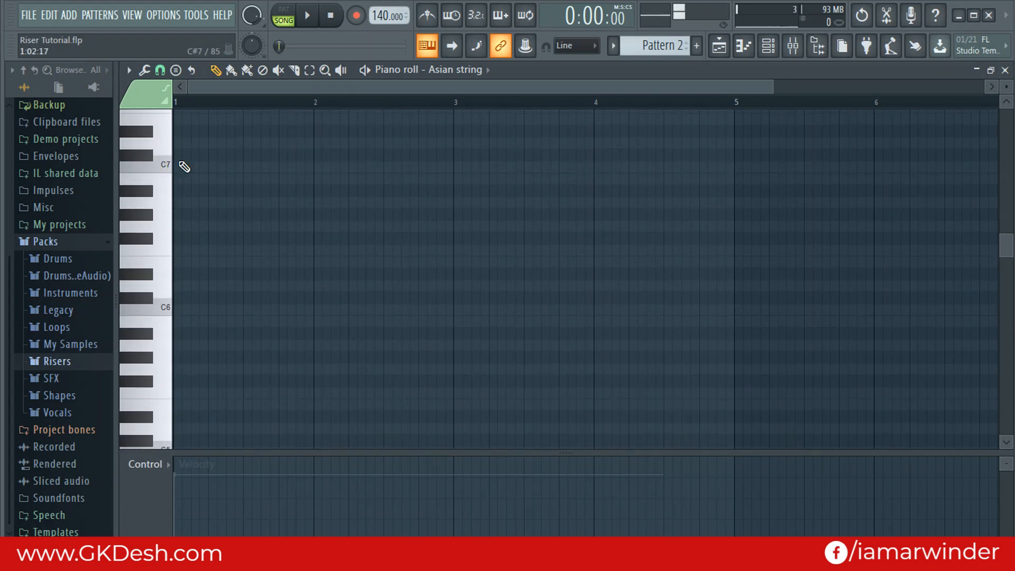
# Step: Sweep upward across the piano roll keys from around C3 to preview the rising pitch of the Asian string sound
pyautogui.keyDown('ctrl'); pyautogui.scroll(-2, 226, 110); pyautogui.keyUp('ctrl')
pyautogui.scroll(-12, 191, 211)
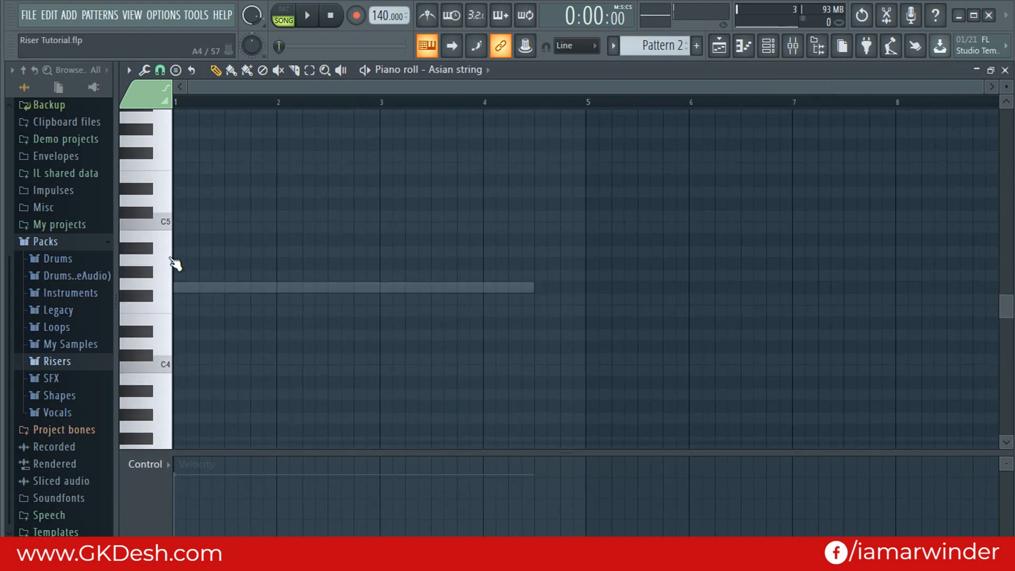
pyautogui.scroll(-3, 228, 317)
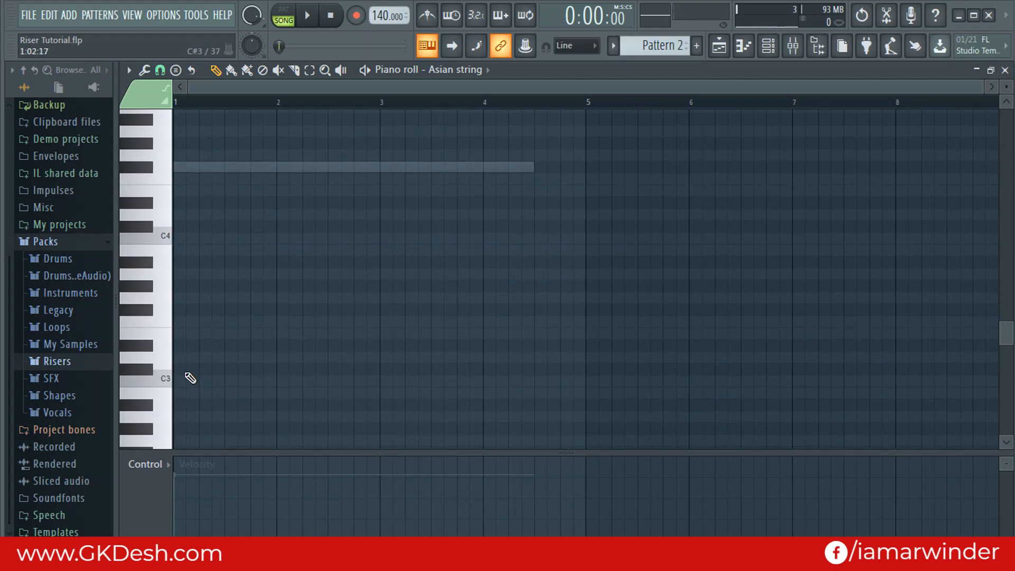
pyautogui.moveTo(169, 381); pyautogui.dragTo(169, 102)
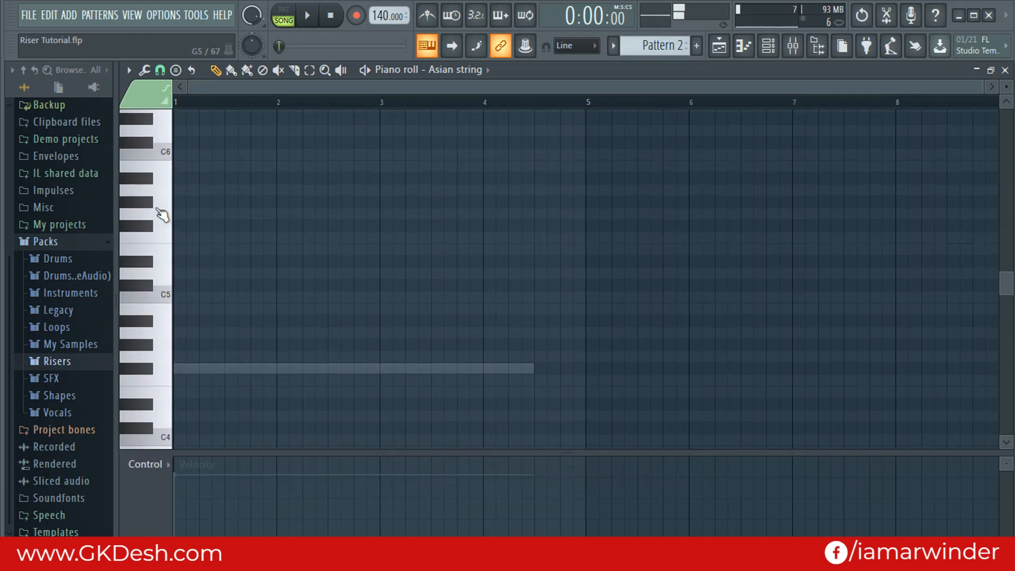
pyautogui.scroll(-2, 215, 370)
pyautogui.scroll(-1, 179, 369)
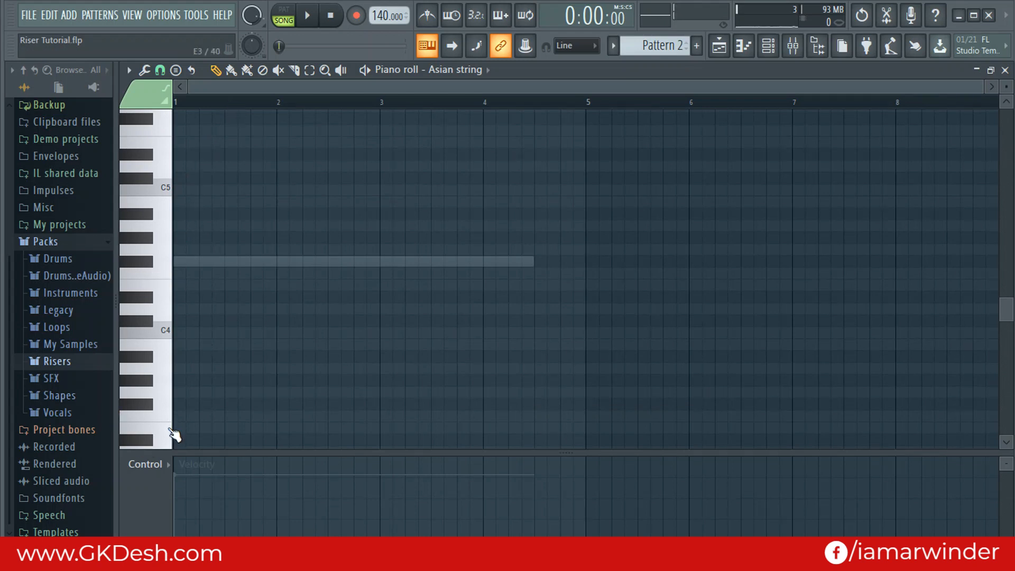
pyautogui.moveTo(172, 433); pyautogui.dragTo(169, 136)
# Step: Draw a C3 note of length 3:08:00 from bar 1 and a slide note of the same length on C7
pyautogui.scroll(-5, 208, 206)
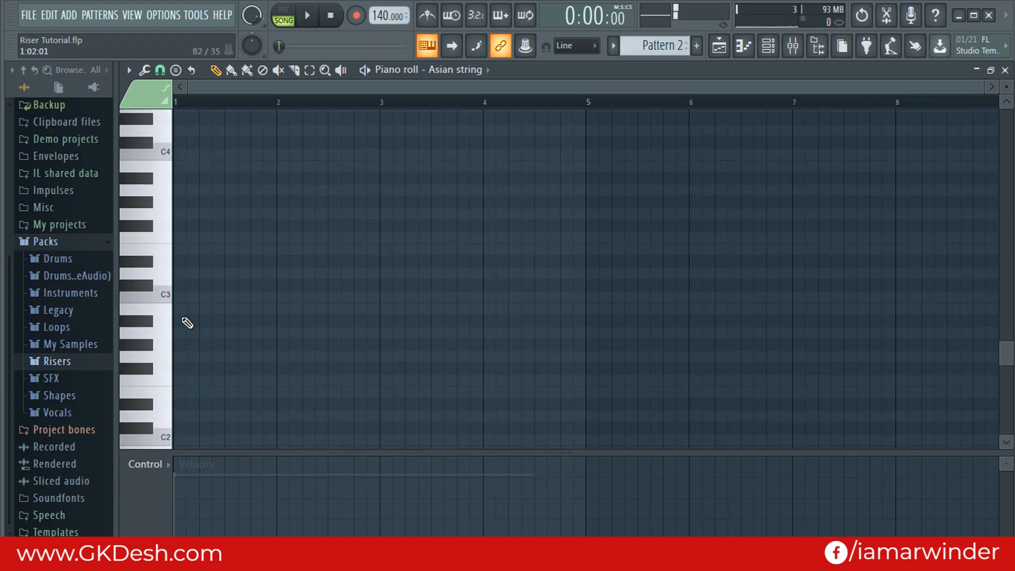
pyautogui.click(179, 297)
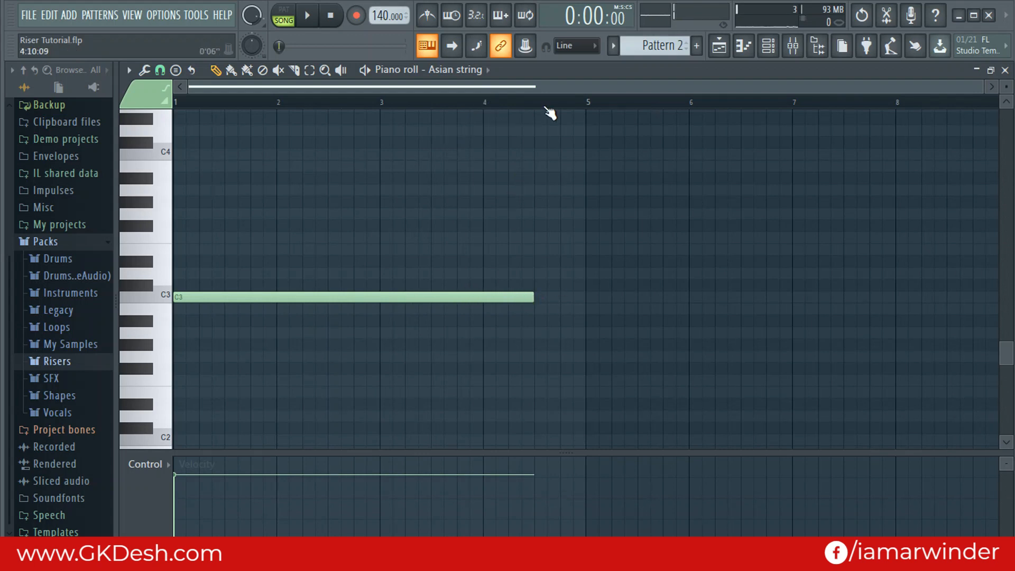
pyautogui.scroll(10, 207, 233)
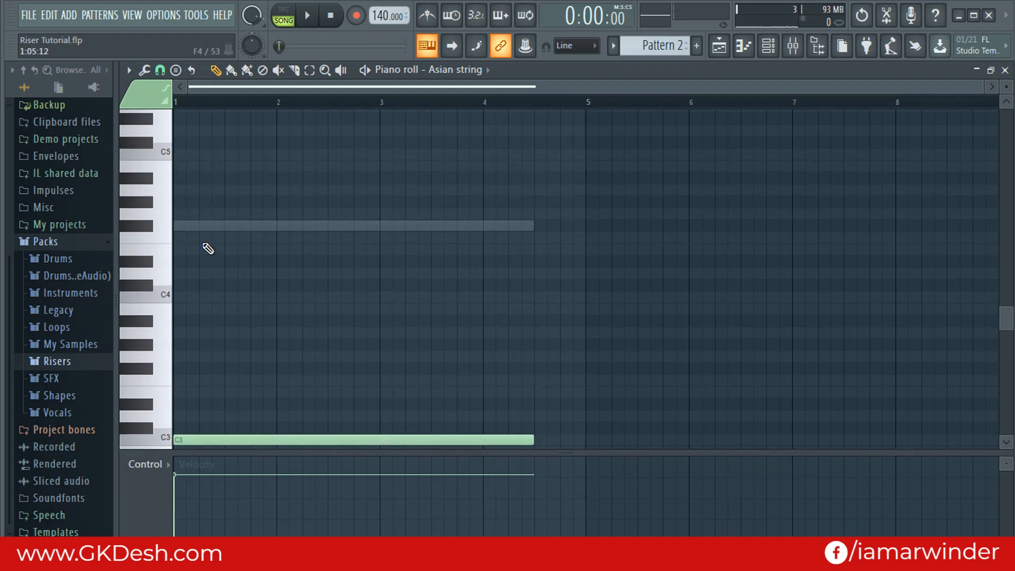
pyautogui.scroll(3, 208, 256)
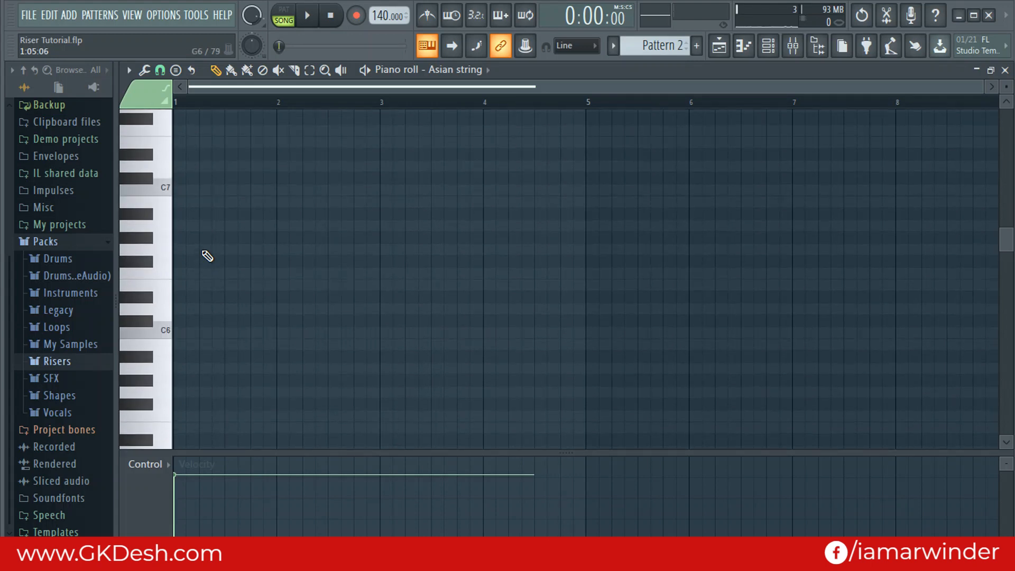
pyautogui.click(163, 195)
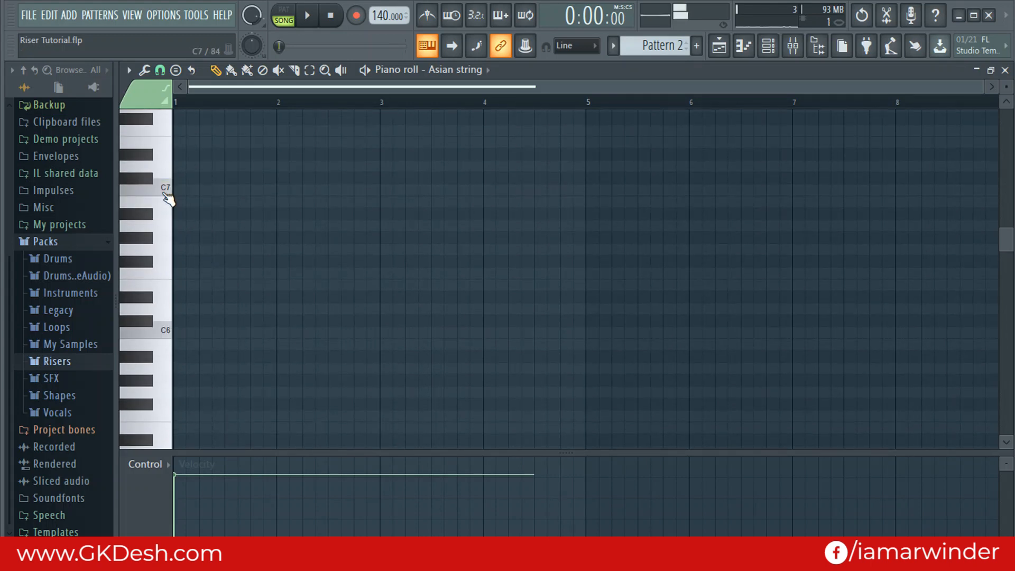
pyautogui.click(172, 335)
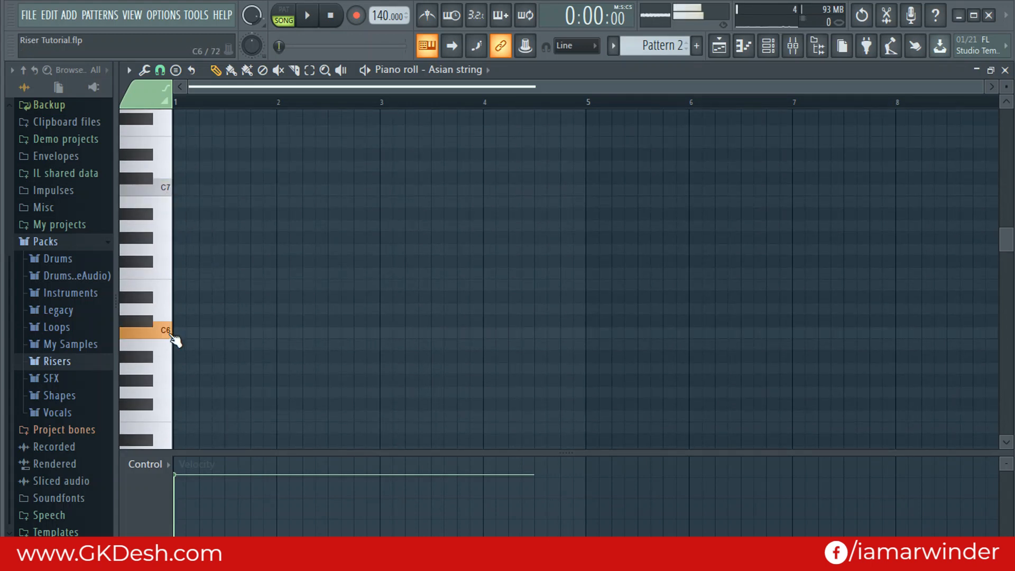
pyautogui.click(170, 192)
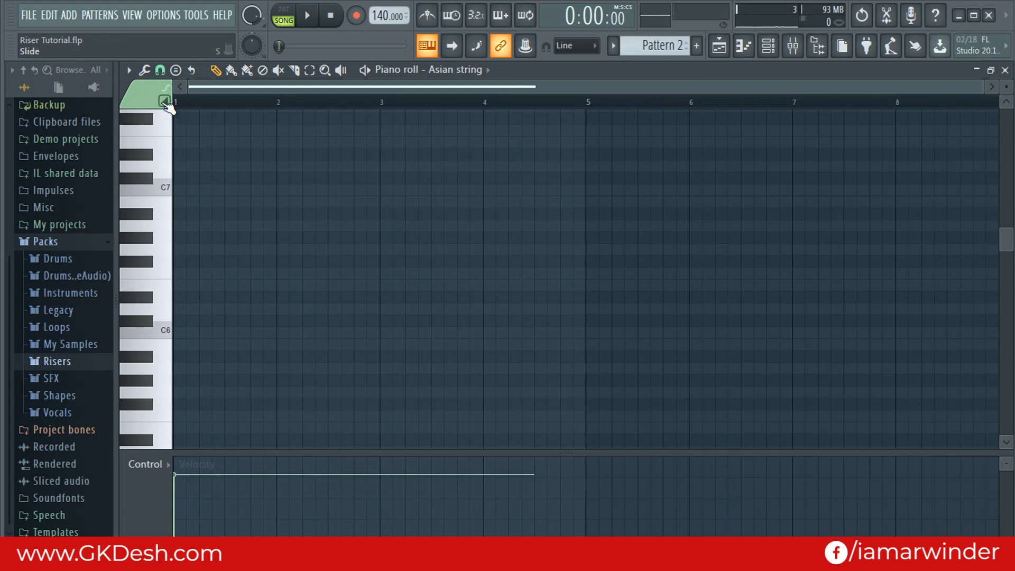
pyautogui.click(181, 194)
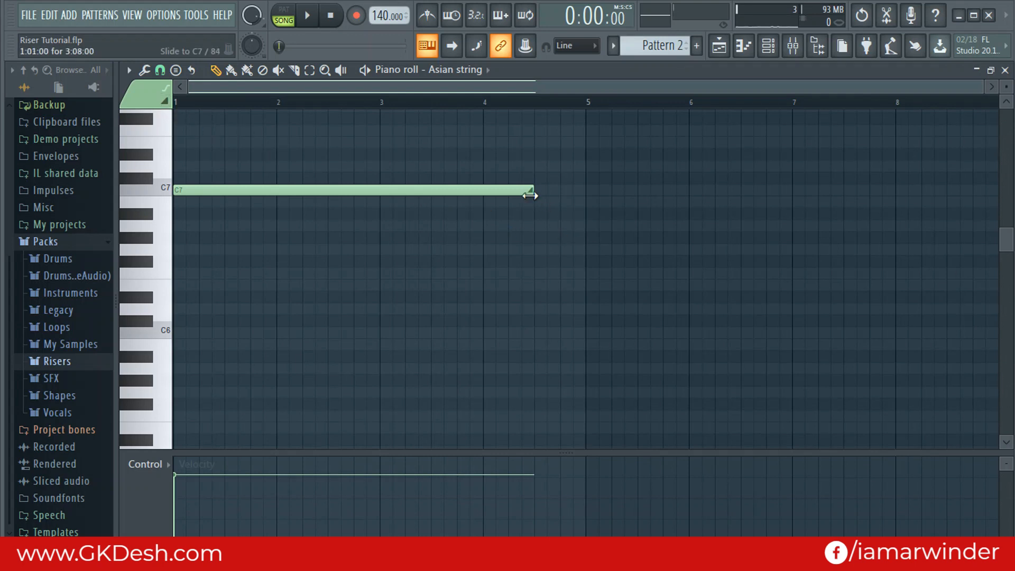
# Step: Examine the C3 note and the C7 slide note together, and play the Asian string part once to check the pitch rise
pyautogui.scroll(-3, 560, 233)
pyautogui.scroll(-3, 564, 236)
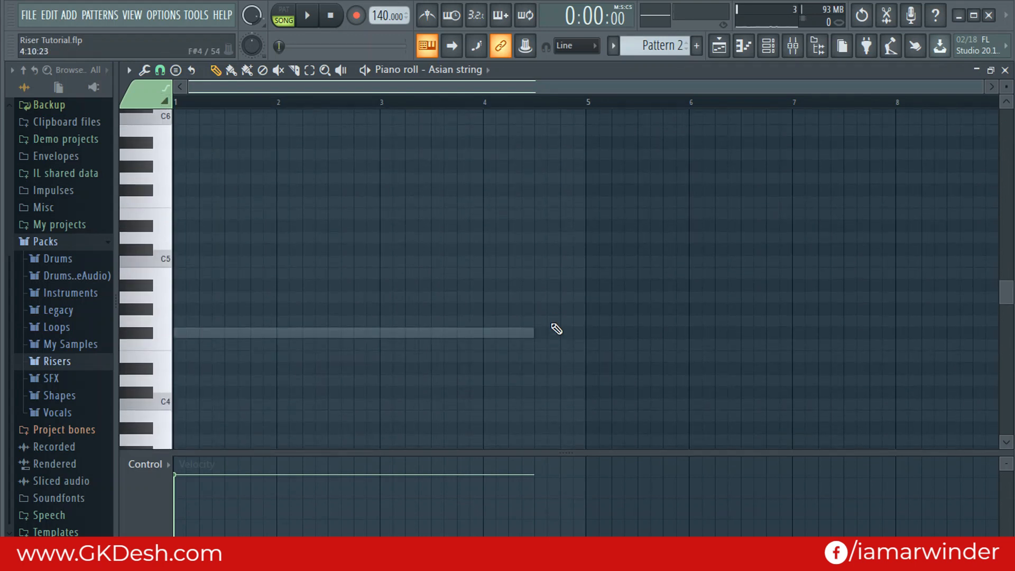
pyautogui.scroll(-5, 445, 348)
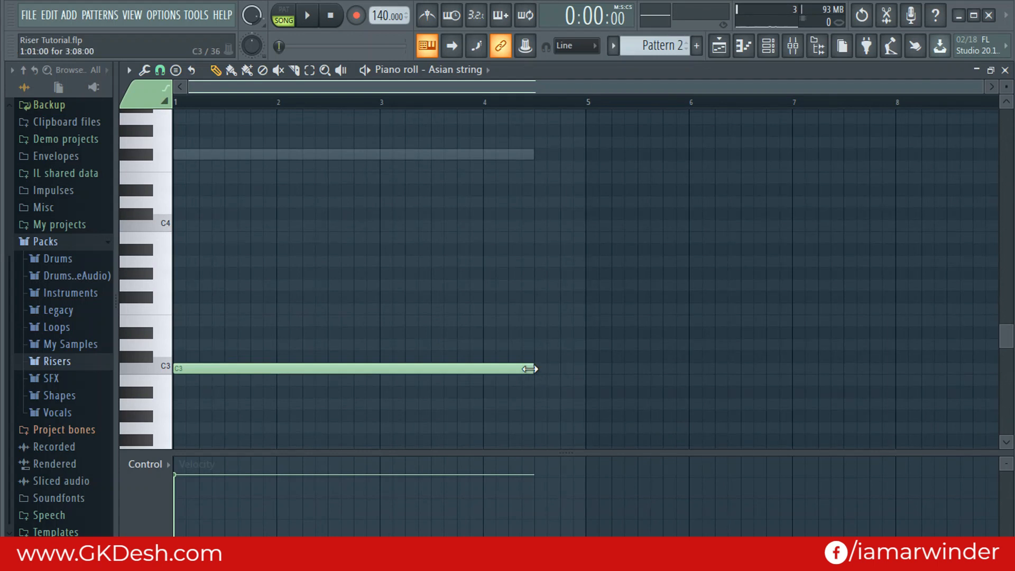
pyautogui.scroll(7, 358, 282)
pyautogui.scroll(9, 358, 283)
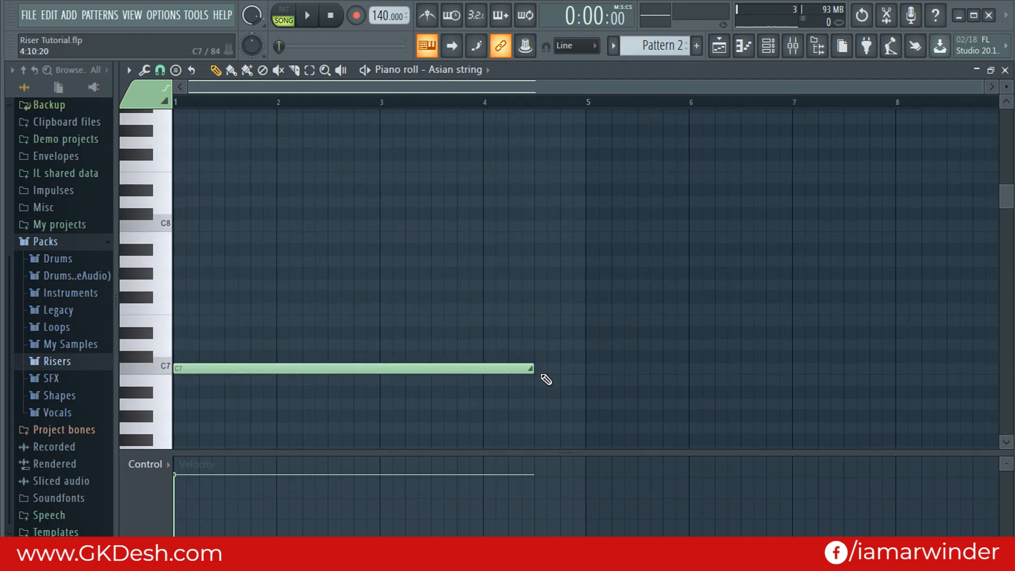
pyautogui.scroll(-4, 566, 154)
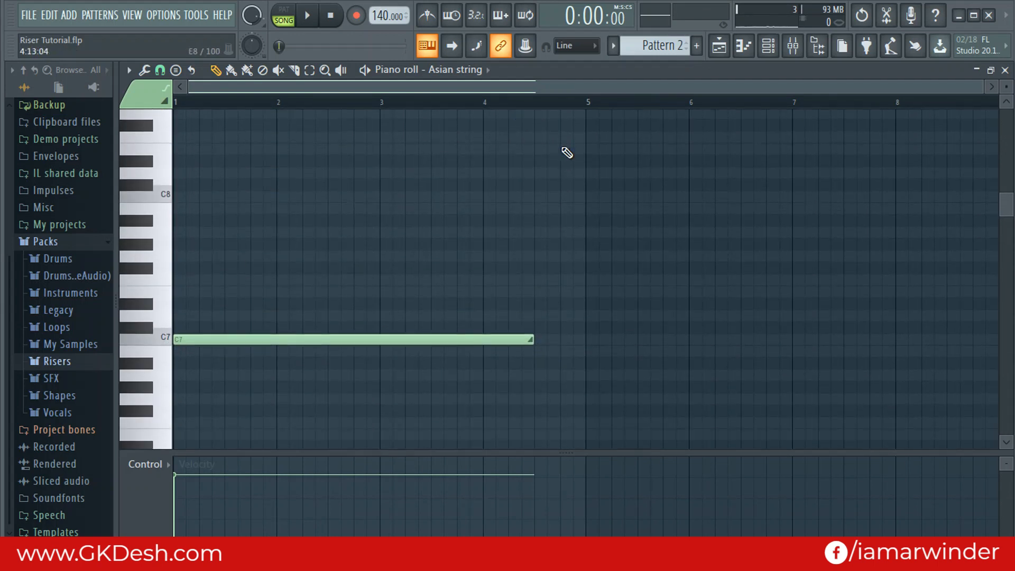
pyautogui.click(364, 71)
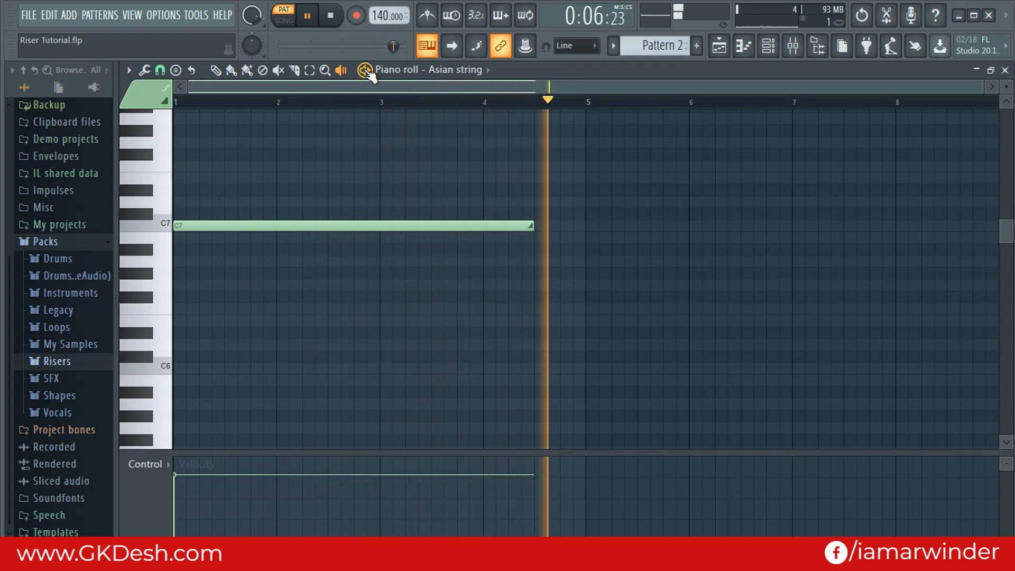
pyautogui.click(331, 17)
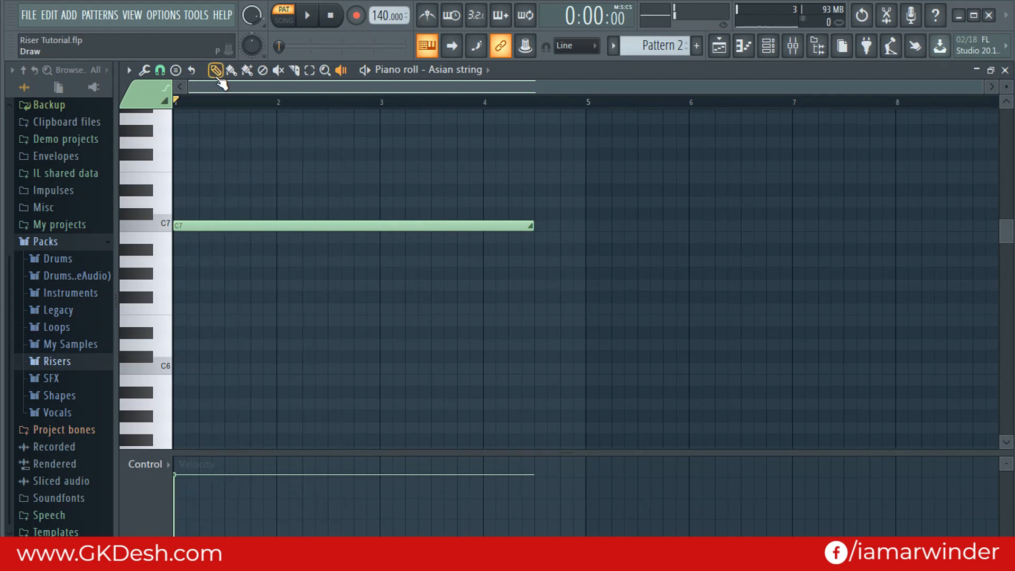
pyautogui.scroll(-1, 288, 247)
pyautogui.scroll(-3, 306, 270)
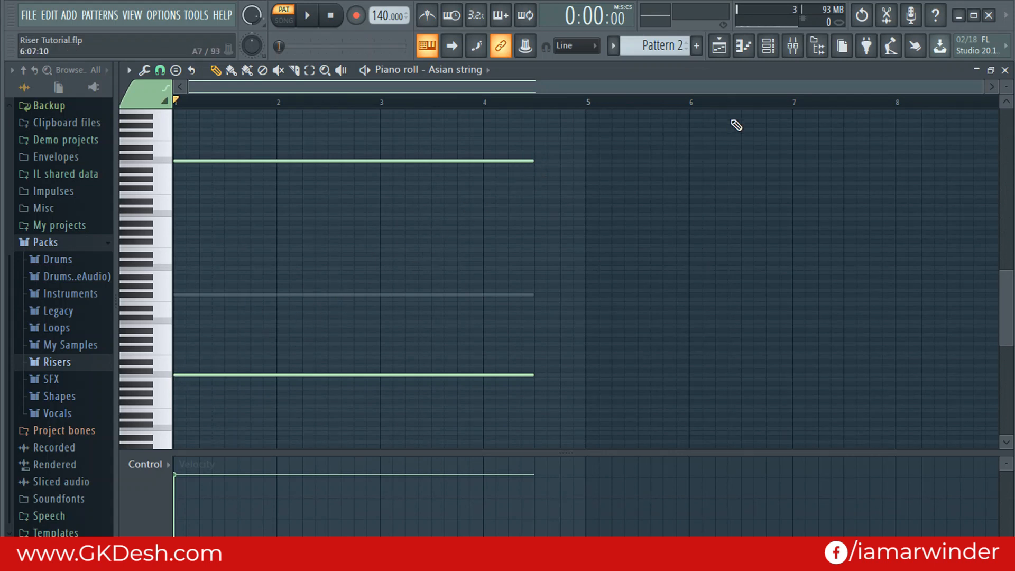
# Step: Return to the playlist and cut the Asian string channel's notes out of Pattern 2 in the channel rack
pyautogui.click(719, 45)
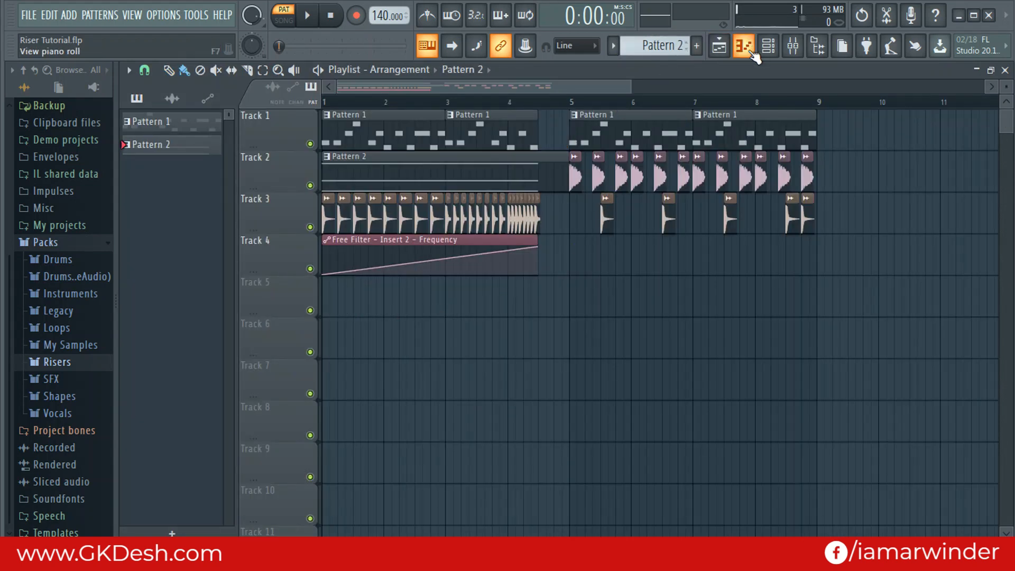
pyautogui.click(768, 46)
pyautogui.rightClick(496, 249)
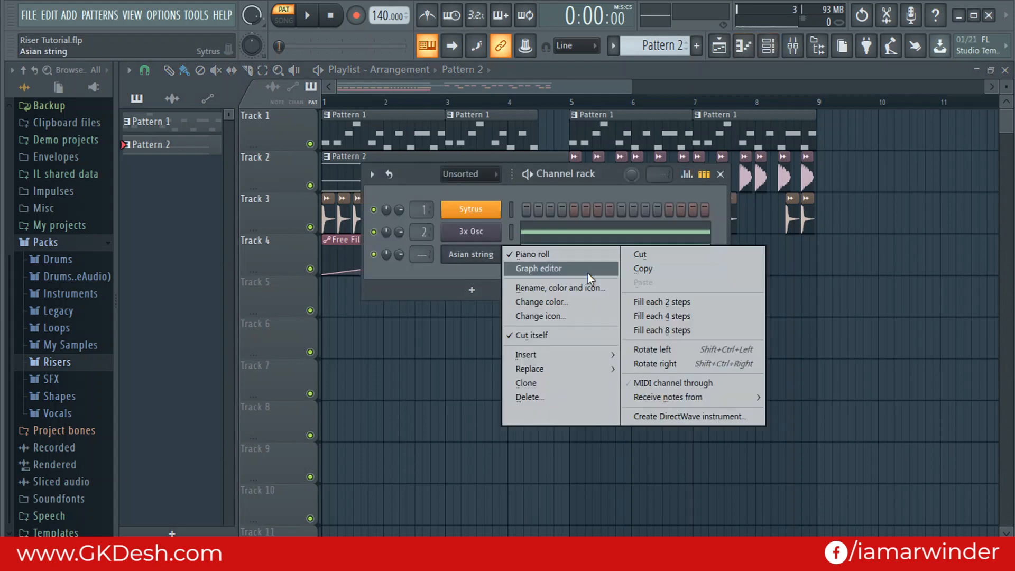
pyautogui.click(644, 256)
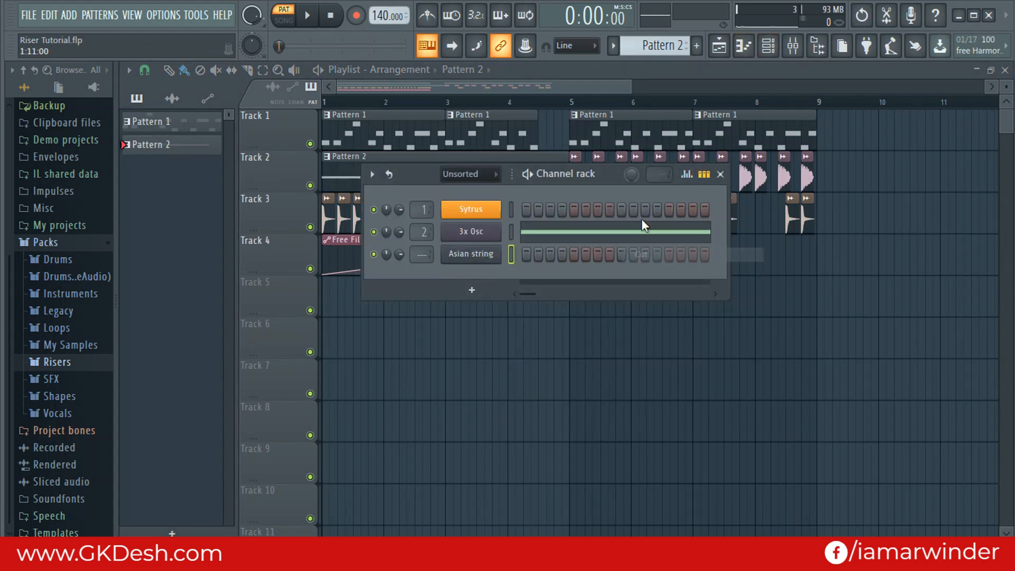
# Step: Create an empty Pattern 3 and paste the cut notes into its Asian string channel
pyautogui.click(697, 45)
pyautogui.rightClick(473, 261)
pyautogui.moveTo(597, 296)
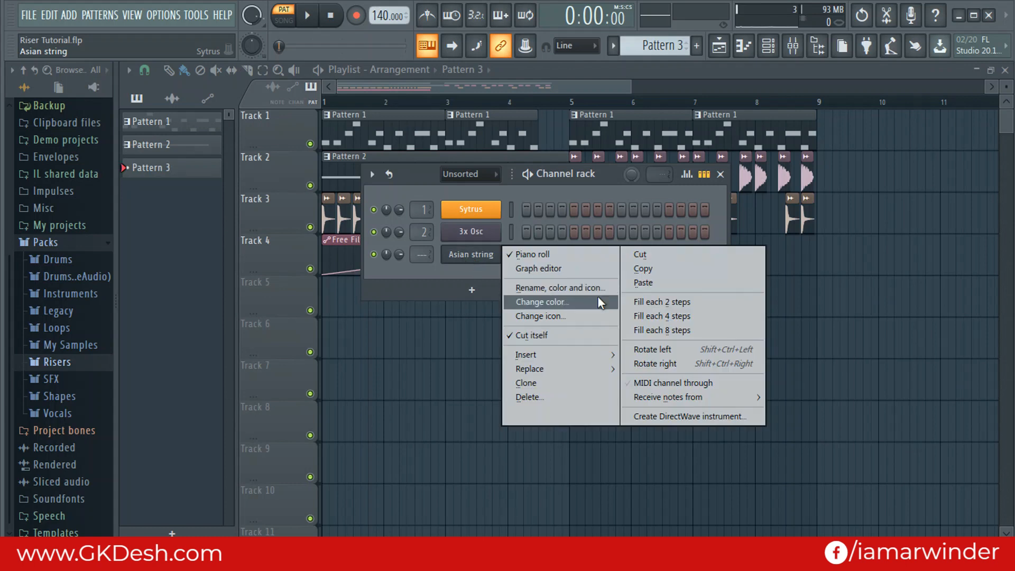
pyautogui.click(649, 285)
# Step: Place the Pattern 3 clip on Track 5 from bar 1 and play the arrangement with it
pyautogui.click(551, 84)
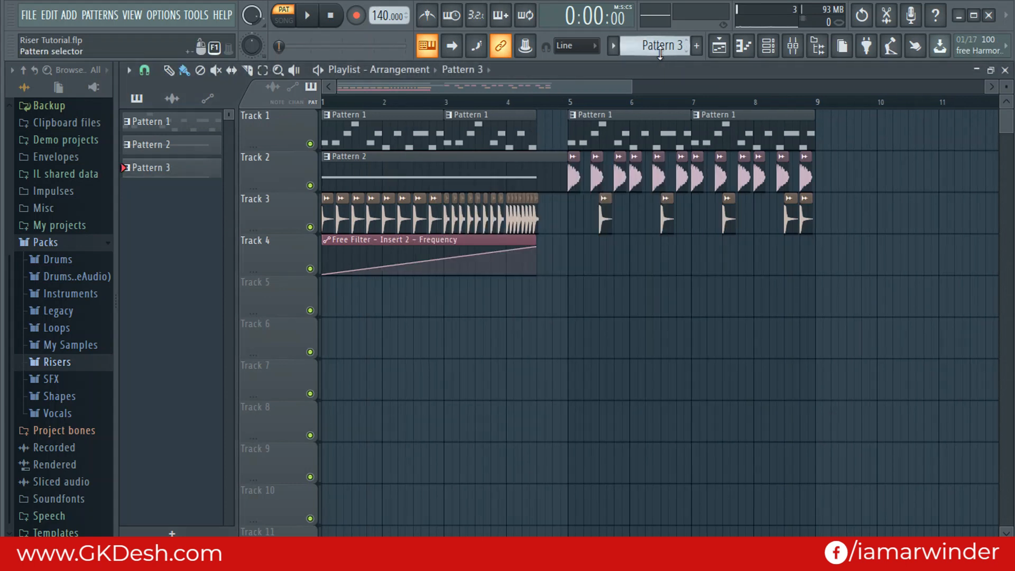
pyautogui.click(359, 304)
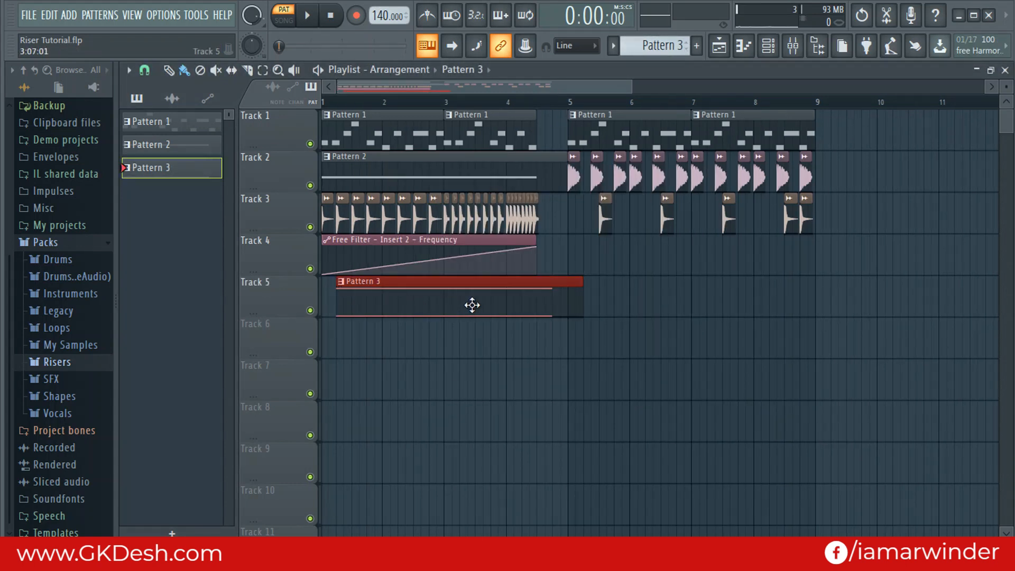
pyautogui.click(324, 72)
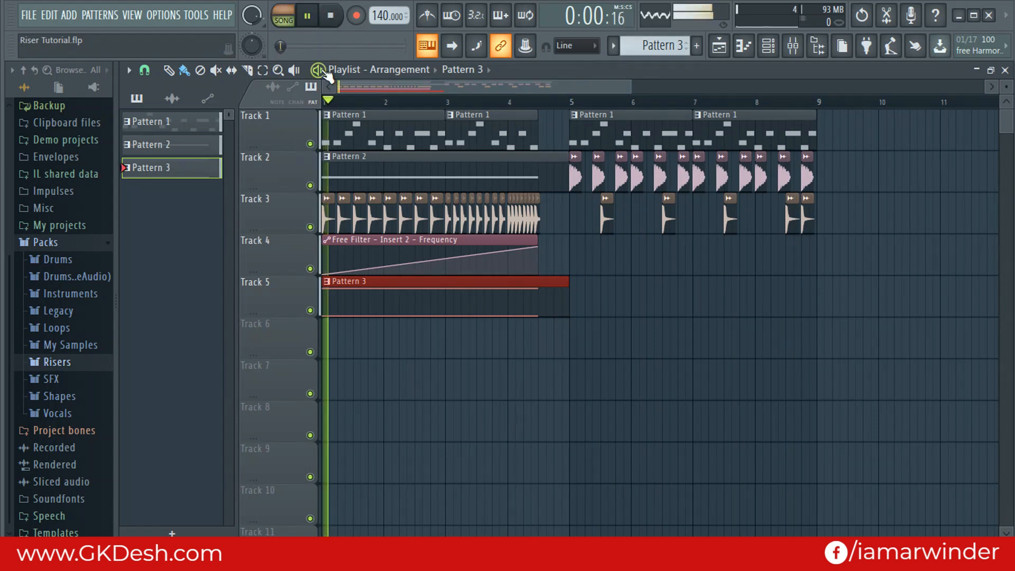
# Step: Lower the Asian string channel's volume to 50% during playback and replay the arrangement to check the balance
pyautogui.click(781, 49)
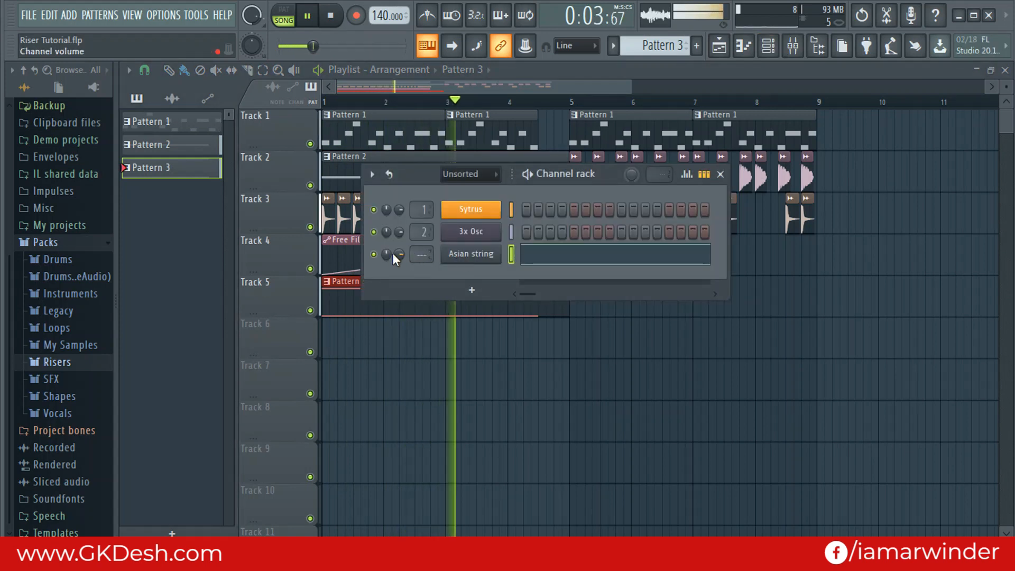
pyautogui.moveTo(400, 256); pyautogui.dragTo(400, 274)
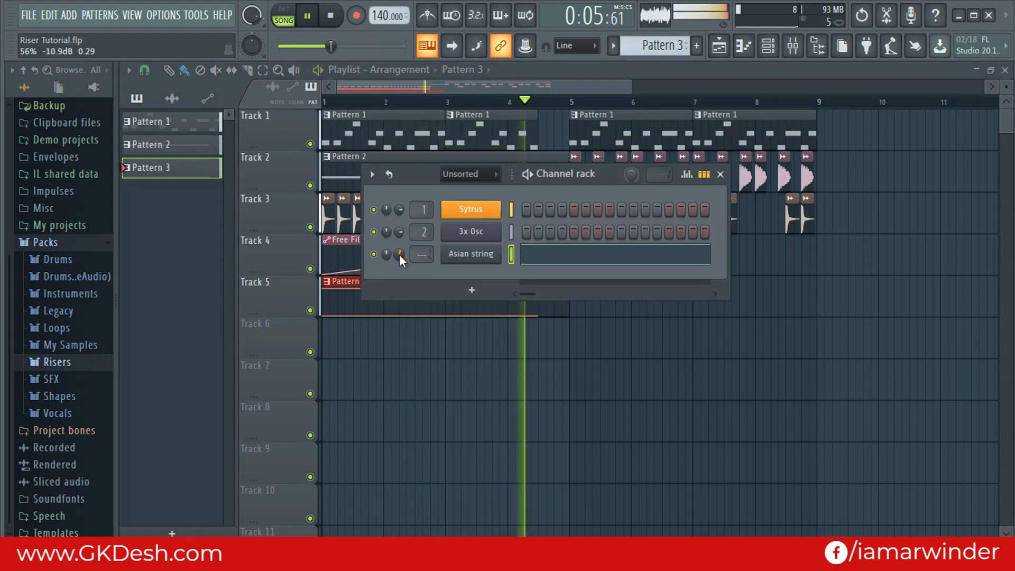
pyautogui.click(332, 17)
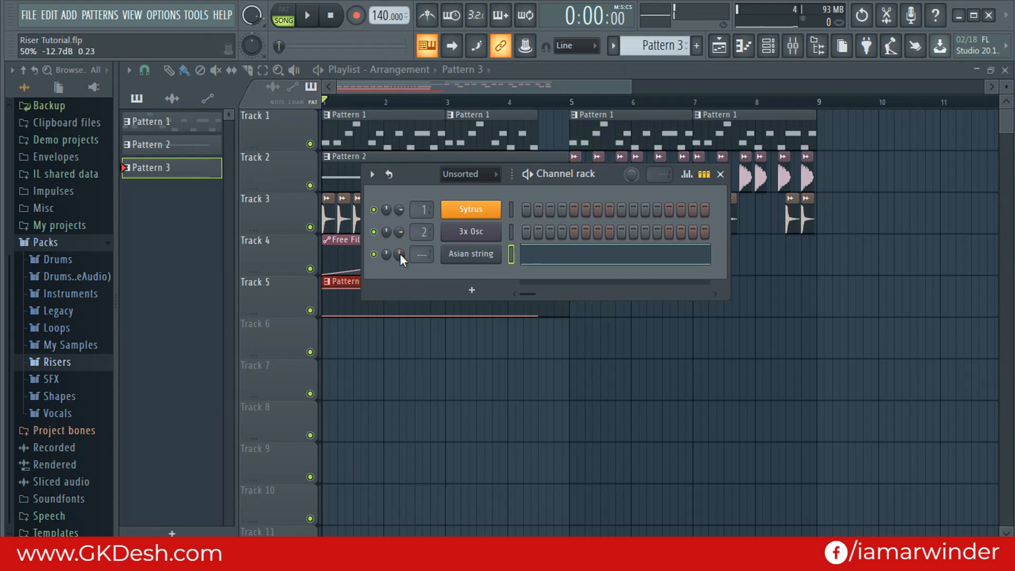
pyautogui.click(418, 84)
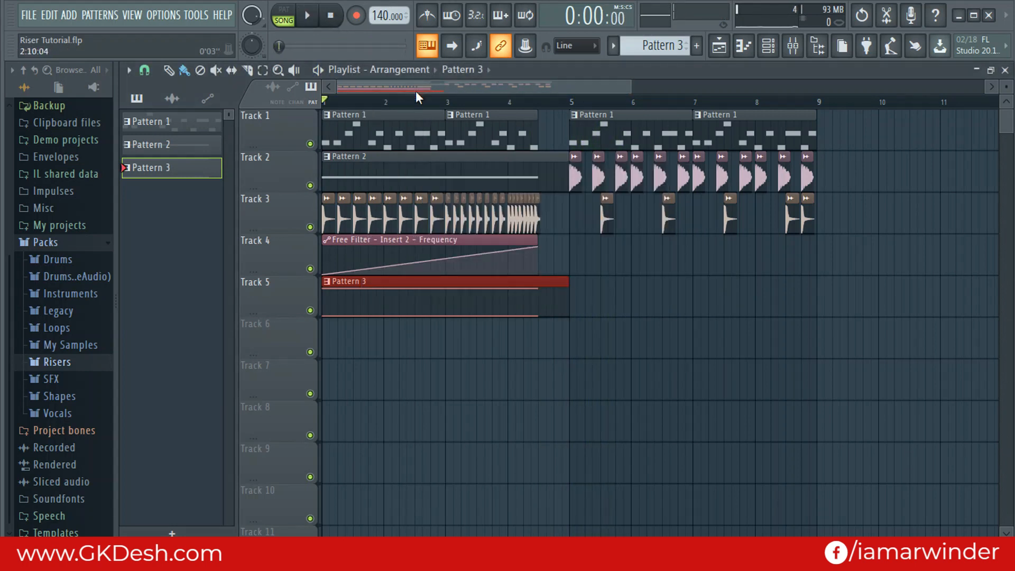
pyautogui.click(324, 74)
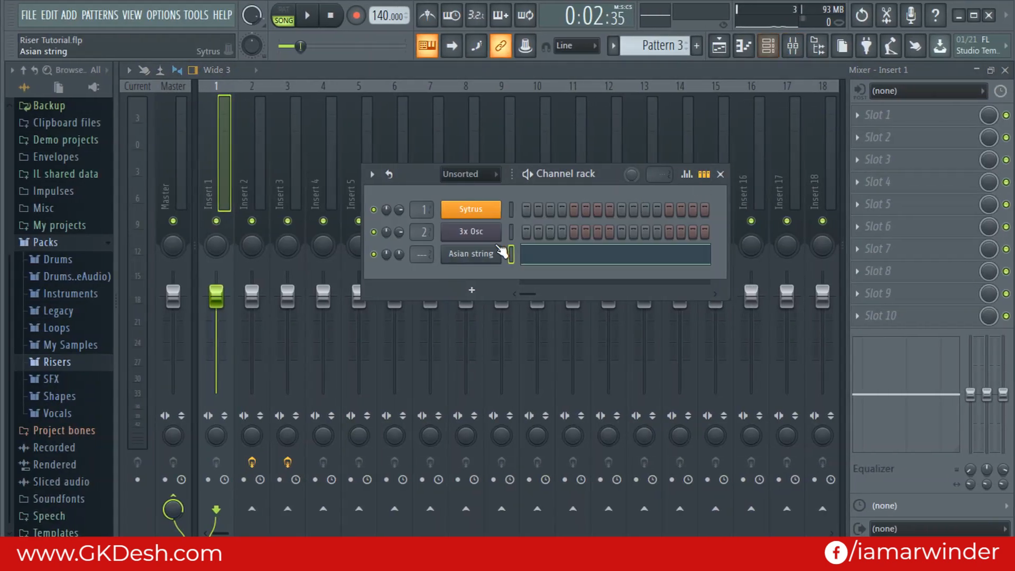
# Step: Open Sytrus and play Pattern 1 while sweeping the Modulation X knob to hear its effect on the cutoff
pyautogui.click(477, 210)
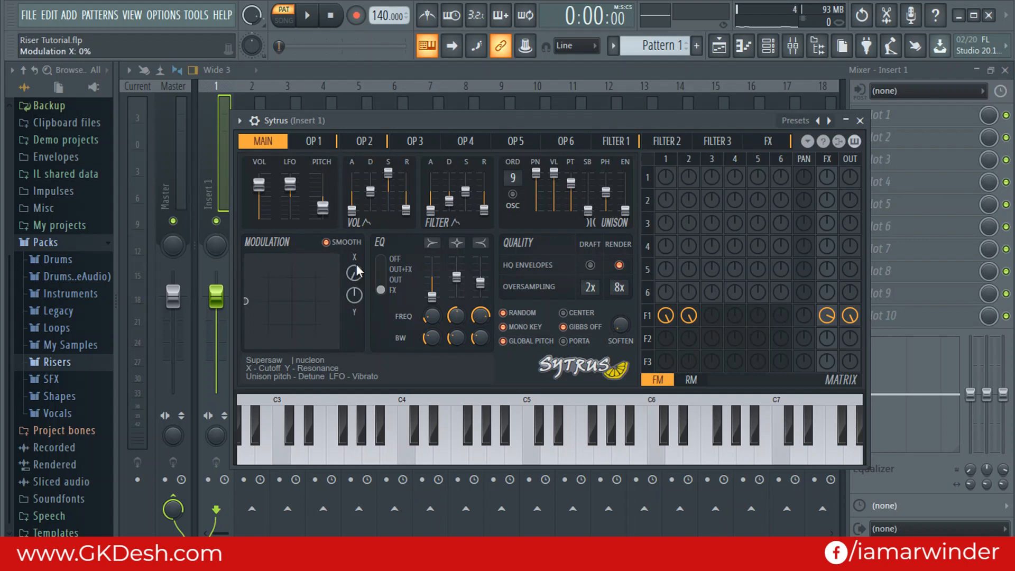
pyautogui.click(308, 21)
pyautogui.moveTo(354, 273); pyautogui.dragTo(354, 325)
pyautogui.moveTo(354, 273); pyautogui.dragTo(354, 222)
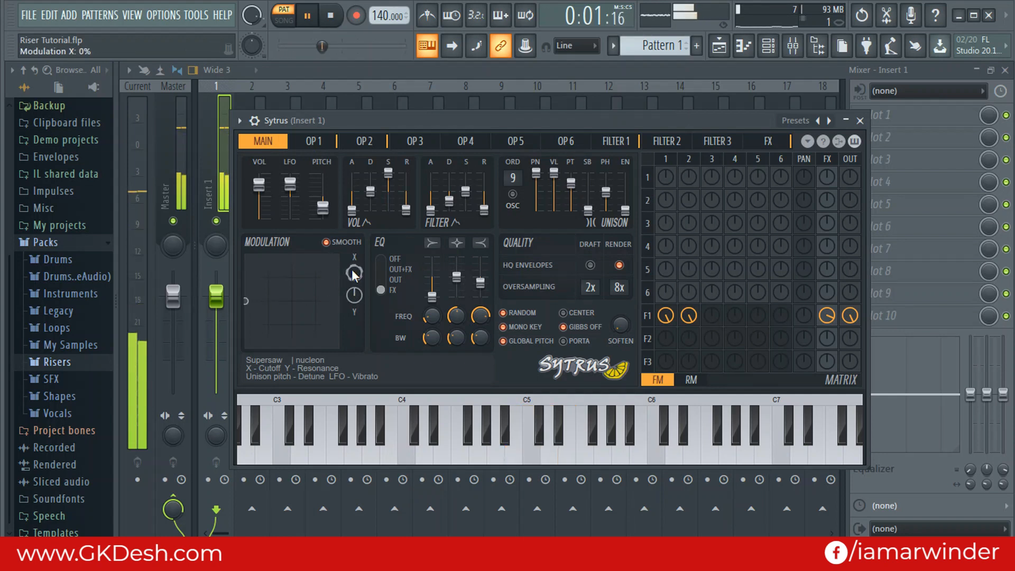
pyautogui.click(335, 19)
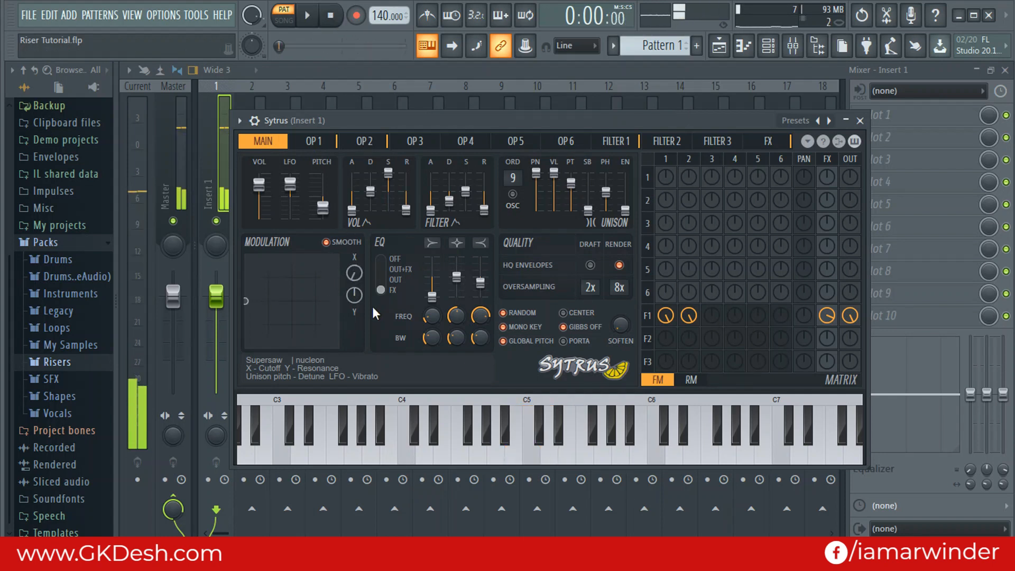
# Step: Create an automation clip for Sytrus Modulation X on Track 6, ending halfway through bar 4 and ramping partway up
pyautogui.rightClick(354, 273)
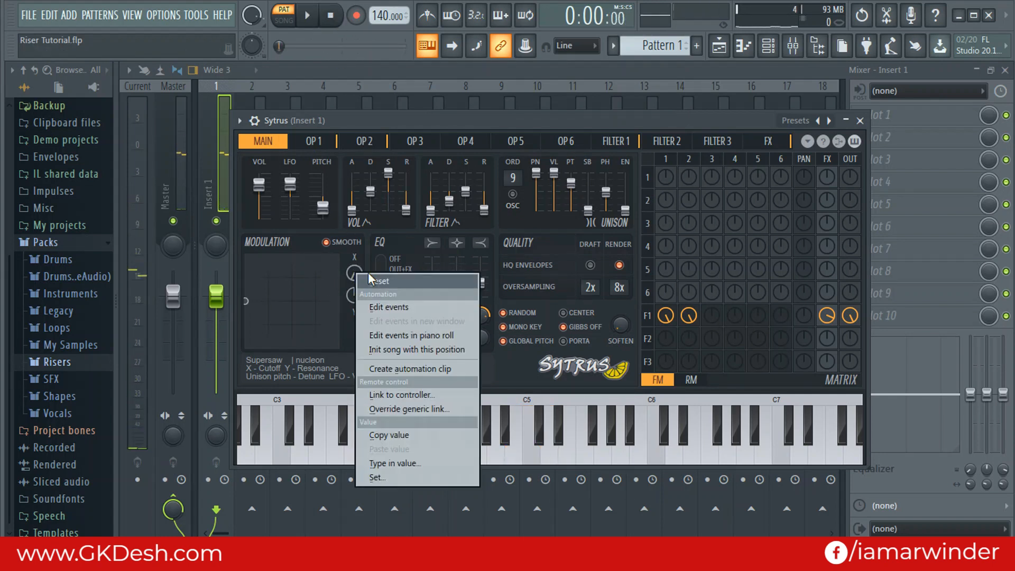
pyautogui.click(411, 367)
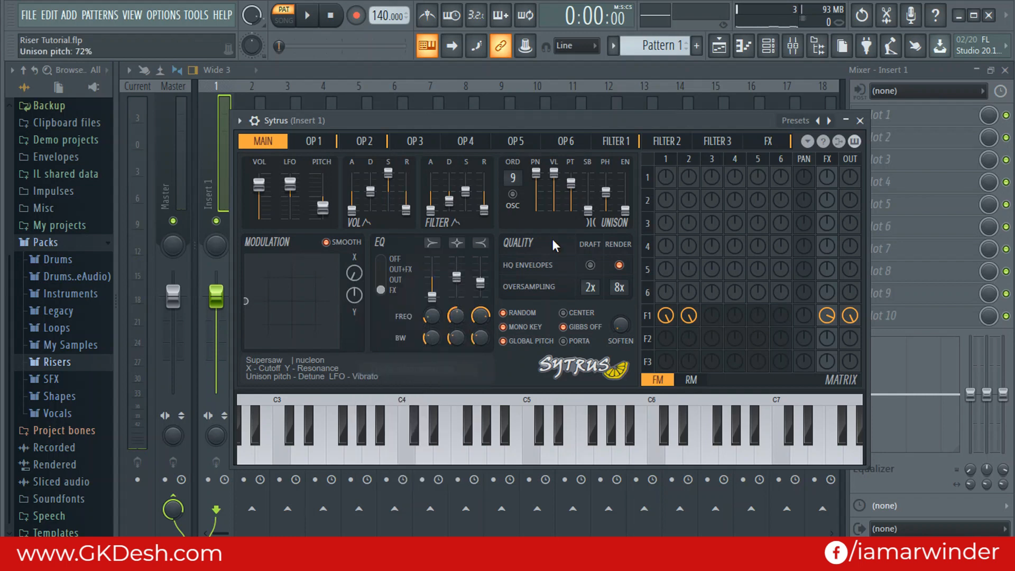
pyautogui.click(718, 45)
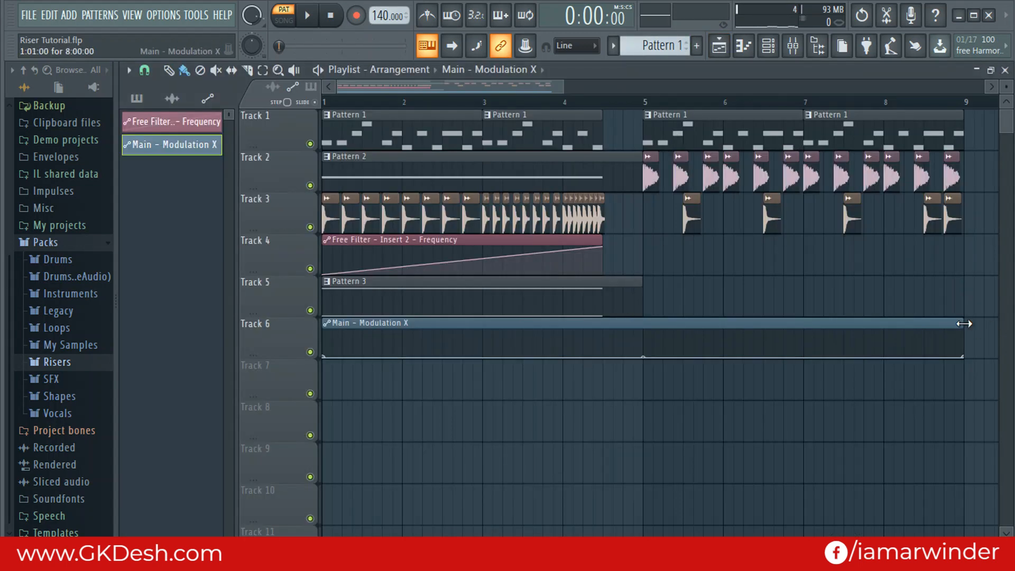
pyautogui.moveTo(961, 359); pyautogui.dragTo(603, 342)
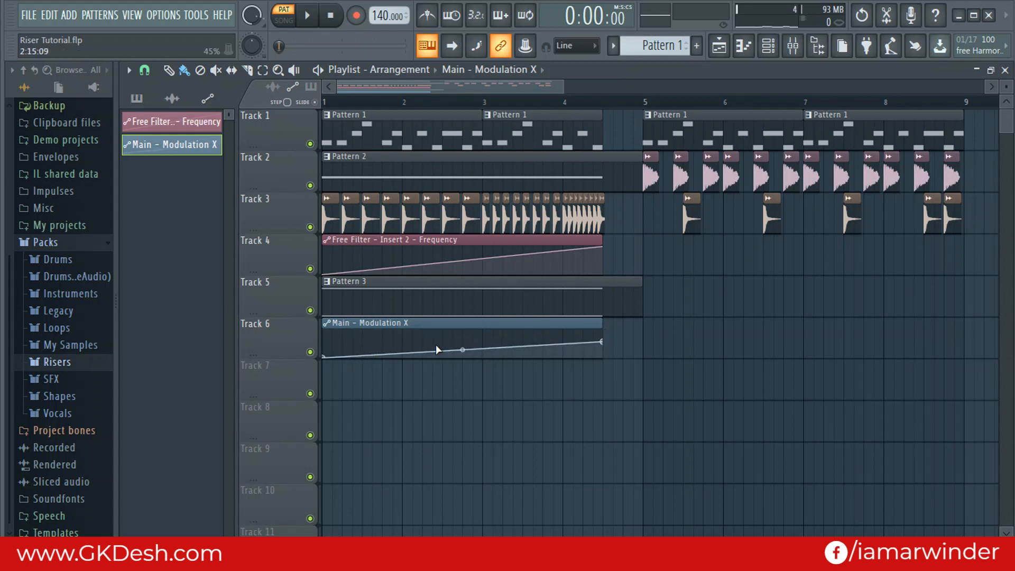
# Step: Add a control point just before the end of the Modulation X automation, curve the last segment steeply upward, and play the song
pyautogui.scroll(5, 600, 107)
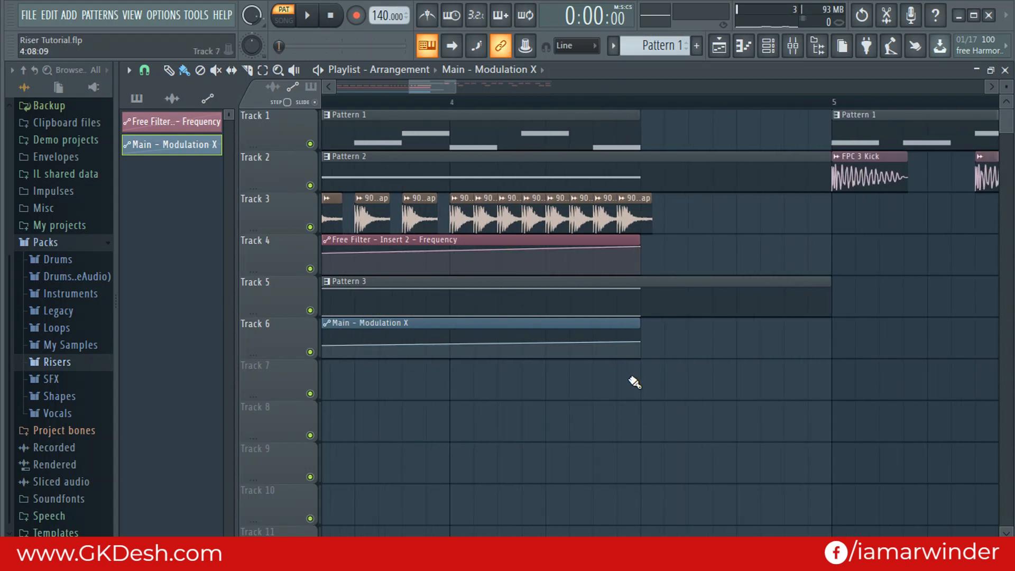
pyautogui.rightClick(610, 343)
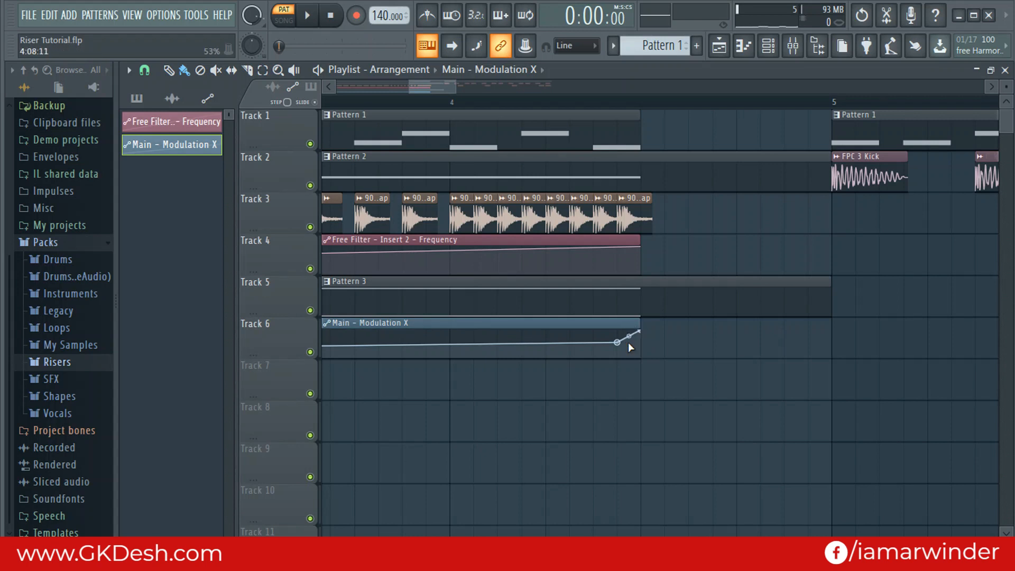
pyautogui.moveTo(625, 344); pyautogui.dragTo(630, 345)
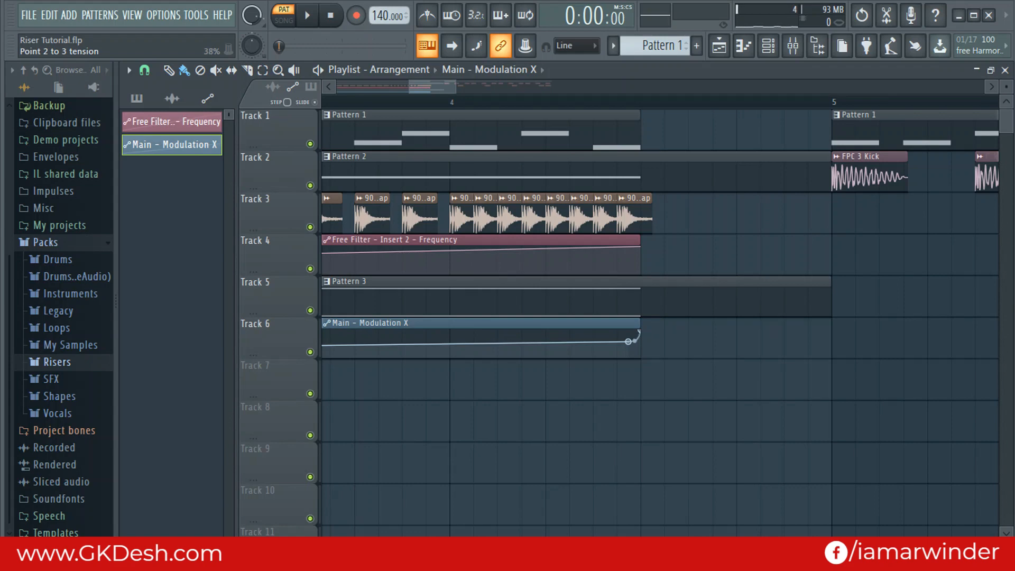
pyautogui.moveTo(639, 343); pyautogui.dragTo(634, 189)
pyautogui.scroll(-6, 634, 116)
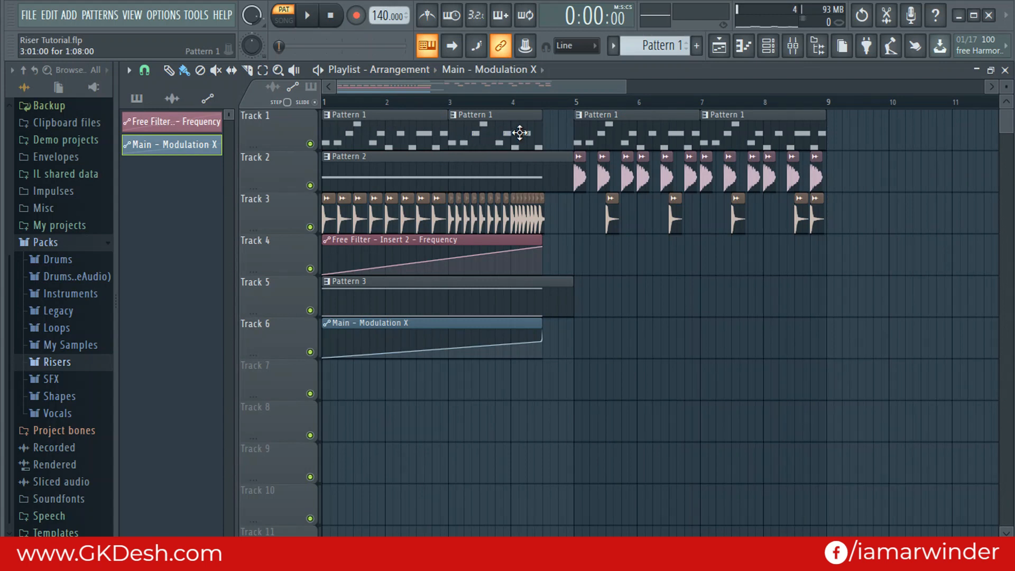
pyautogui.click(318, 70)
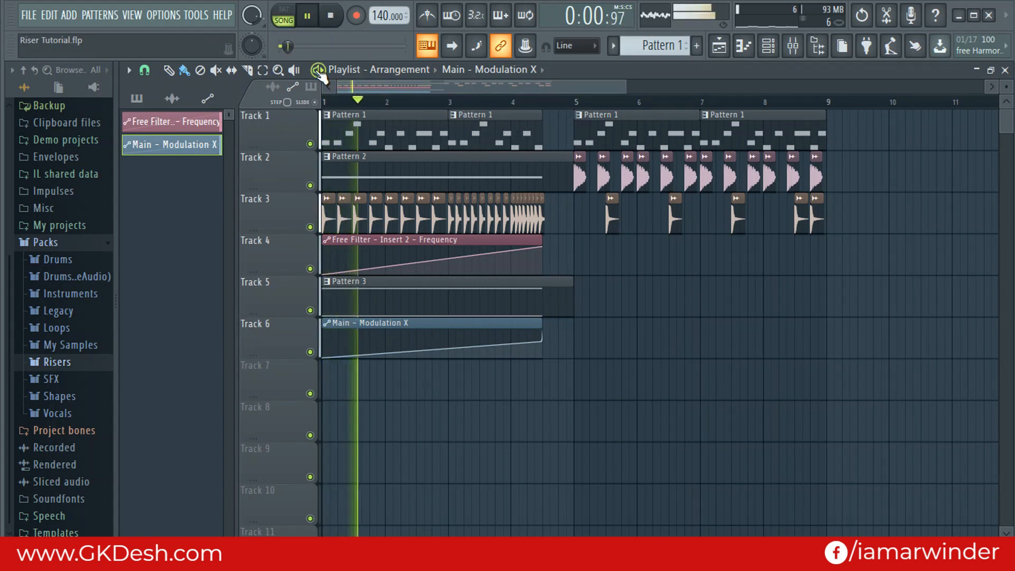